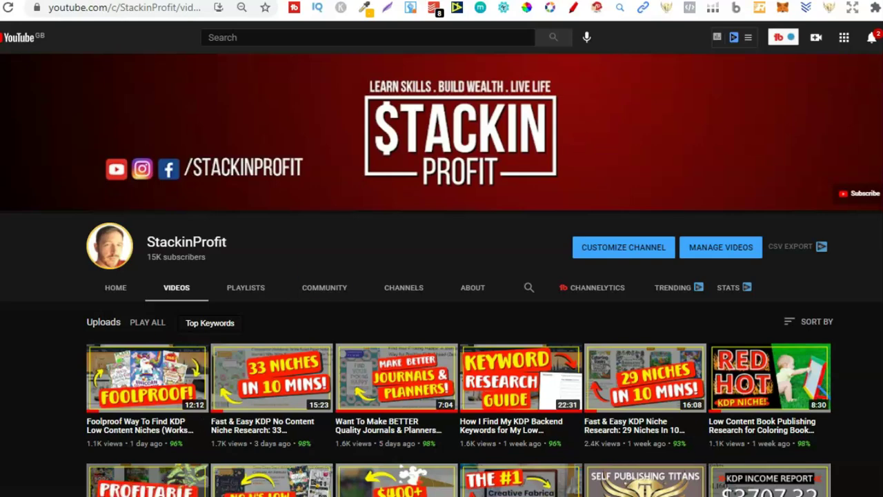
Step: Look through the uploaded videos on the StackinProfit channel page
scroll(442, 276, "down", 2)
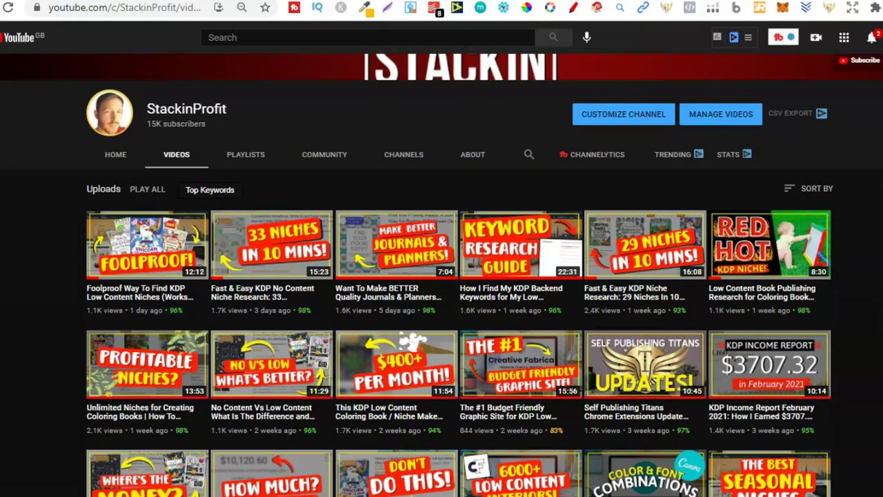
scroll(442, 276, "down", 2)
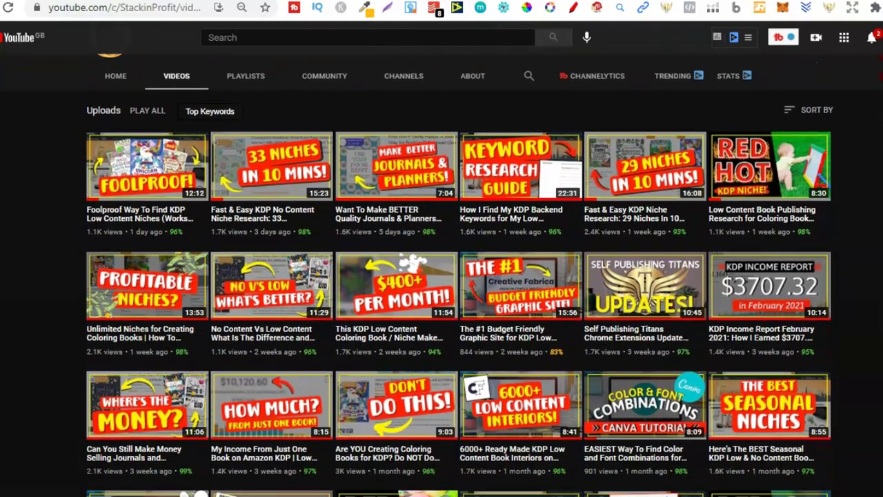
scroll(459, 289, "down", 2)
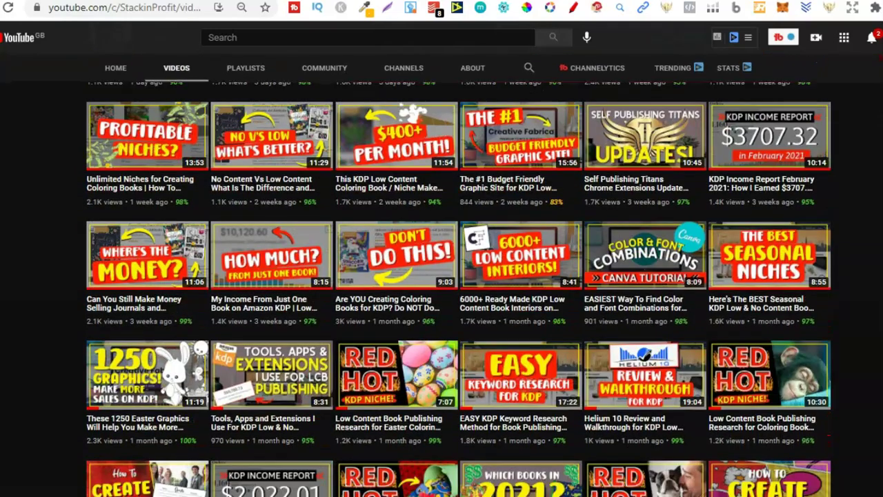
scroll(459, 288, "down", 3)
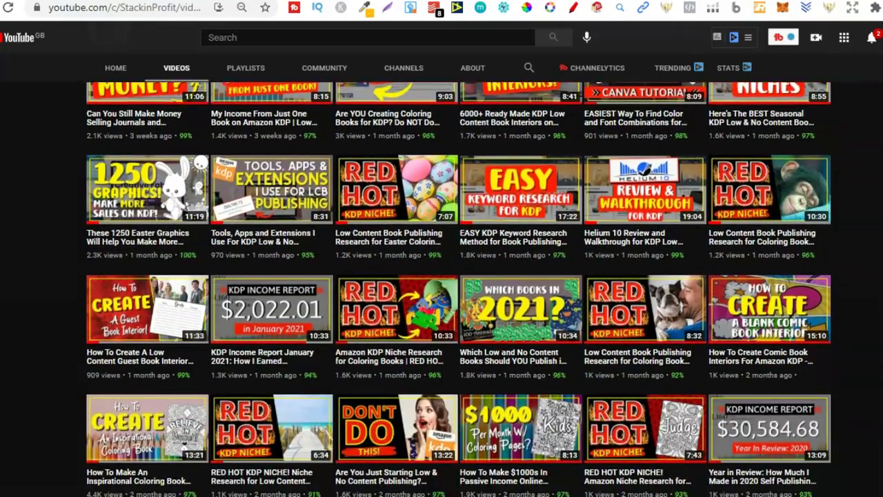
scroll(459, 288, "up", 6)
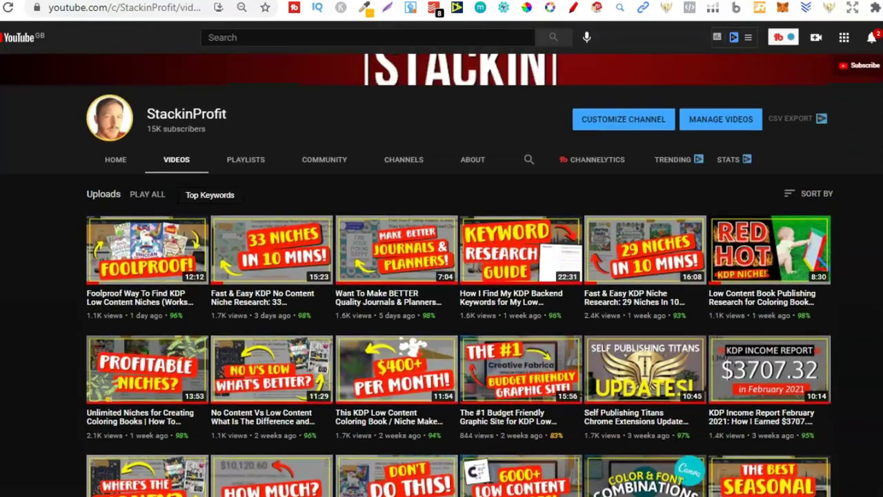
scroll(441, 276, "up", 2)
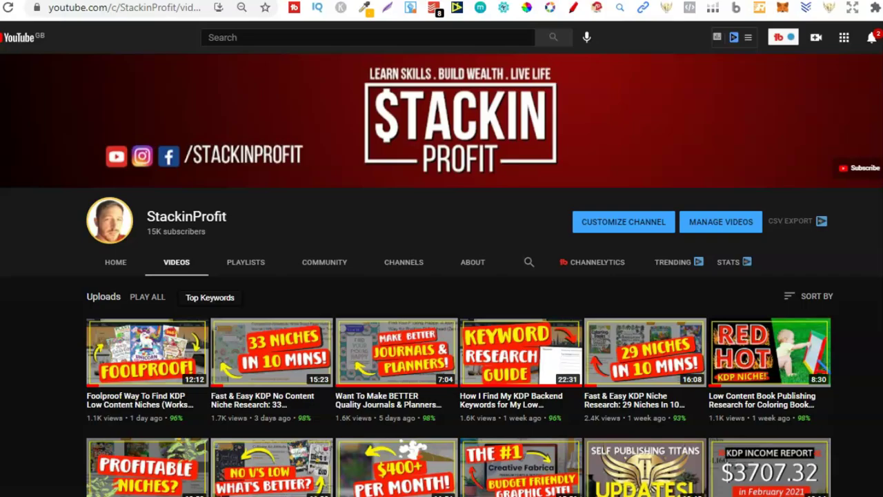
Step: Switch to the Tangent Templates site and open its KDP Helper tool
key("ctrl+Tab")
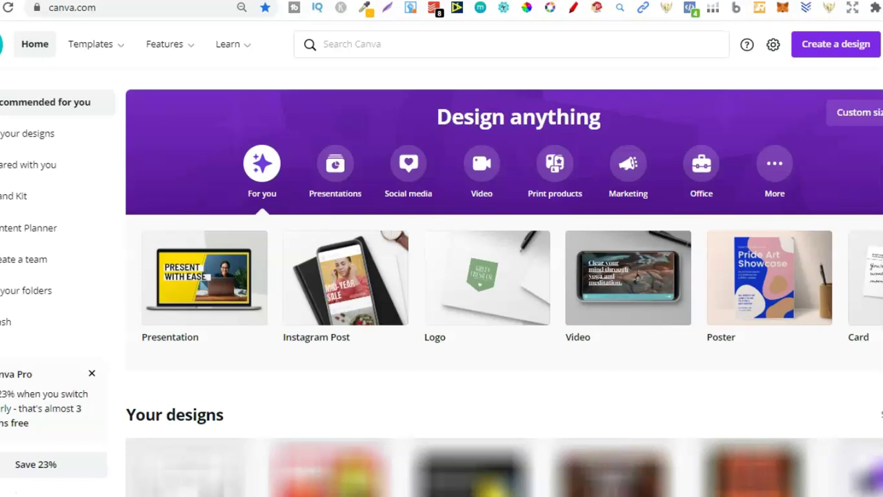
key("ctrl+Tab")
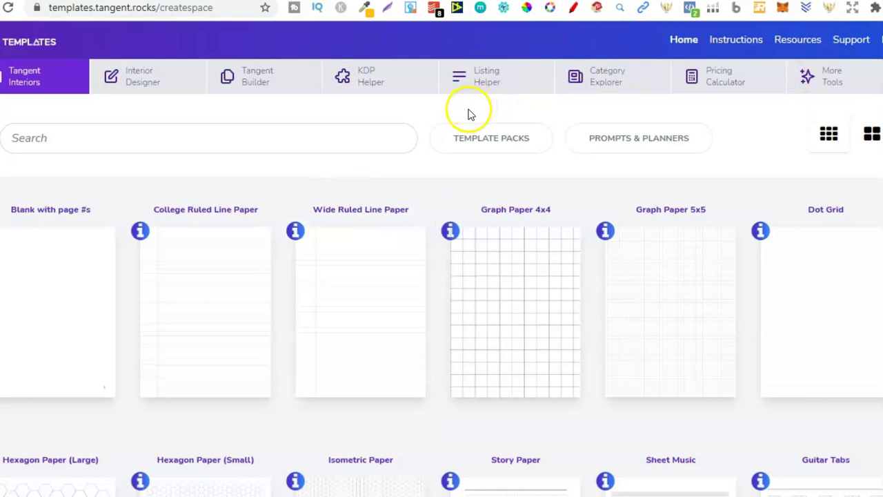
left_click(397, 81)
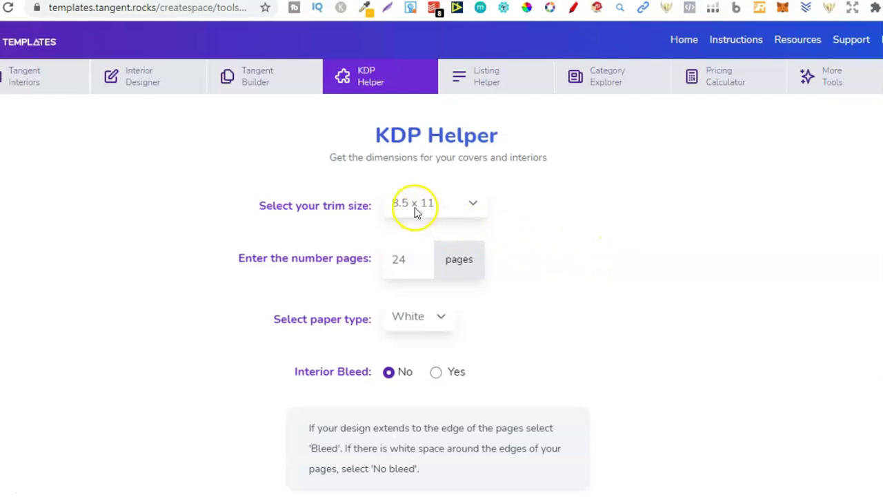
Step: Generate book dimensions for the 8.5 x 11 trim size with 100 pages and interior bleed set to Yes
double_click(411, 263)
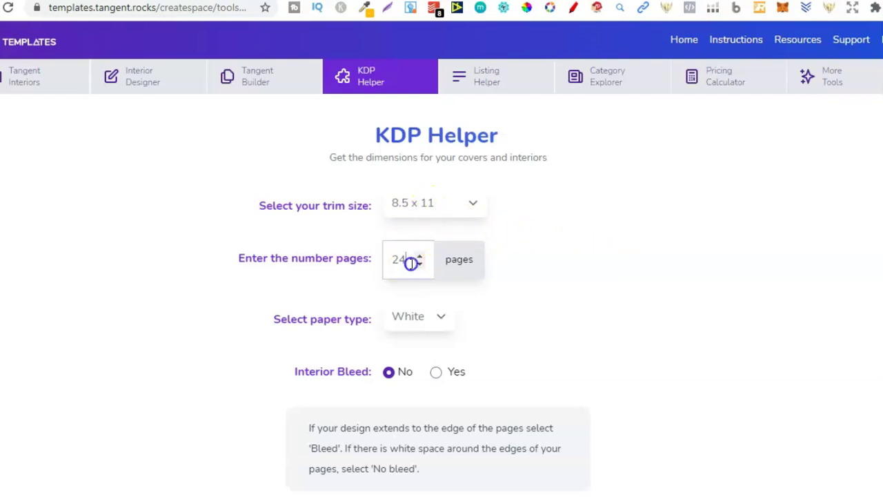
type("1000")
key("BackSpace")
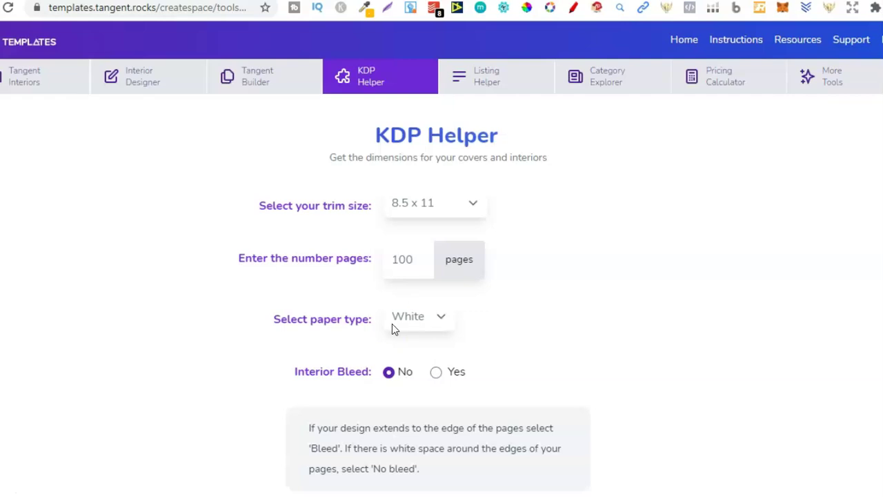
left_click(436, 374)
left_click(483, 355)
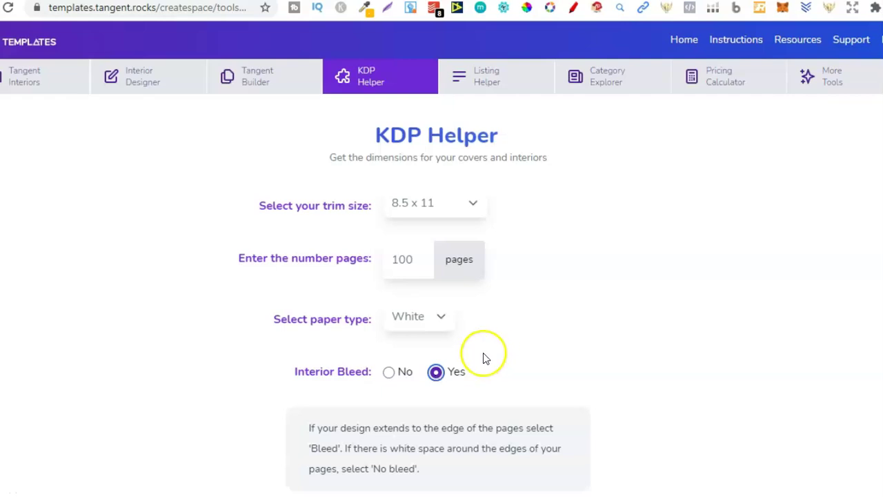
scroll(442, 258, "down", 2)
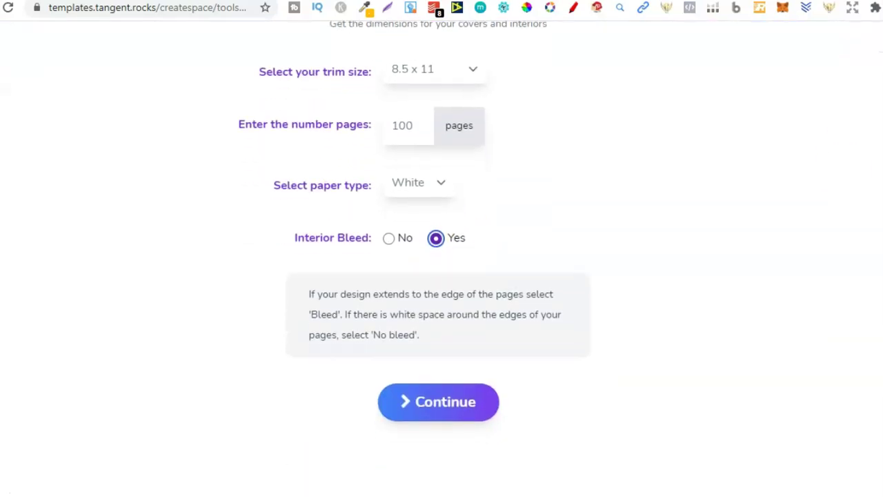
left_click(479, 387)
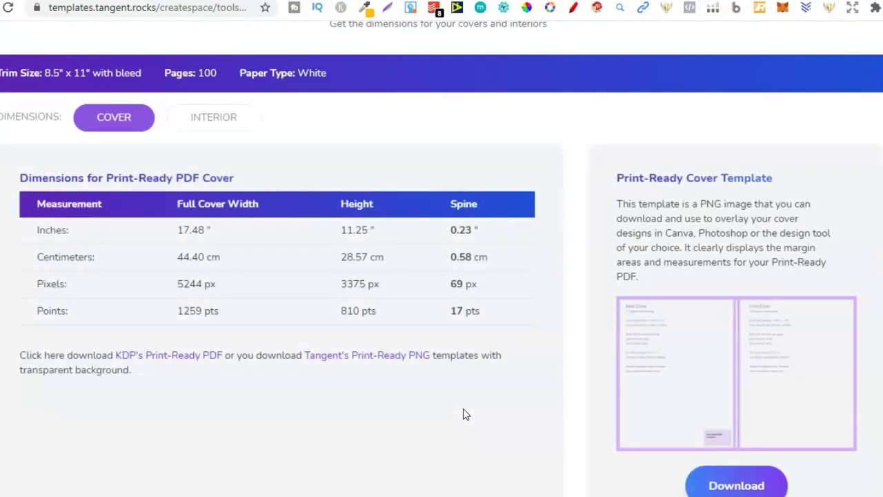
Step: Show the interior dimensions and find the page width and height in inches recommended for Canva
left_click(221, 116)
scroll(288, 100, "down", 2)
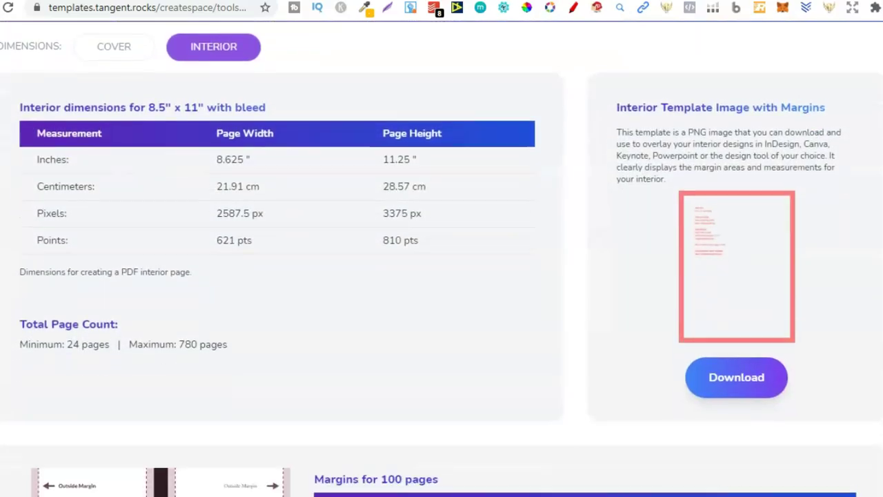
scroll(289, 100, "up", 1)
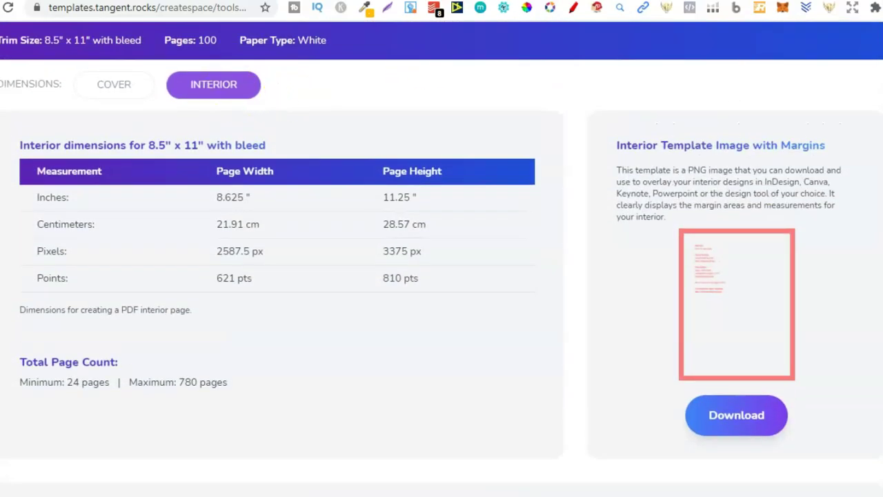
scroll(442, 258, "down", 10)
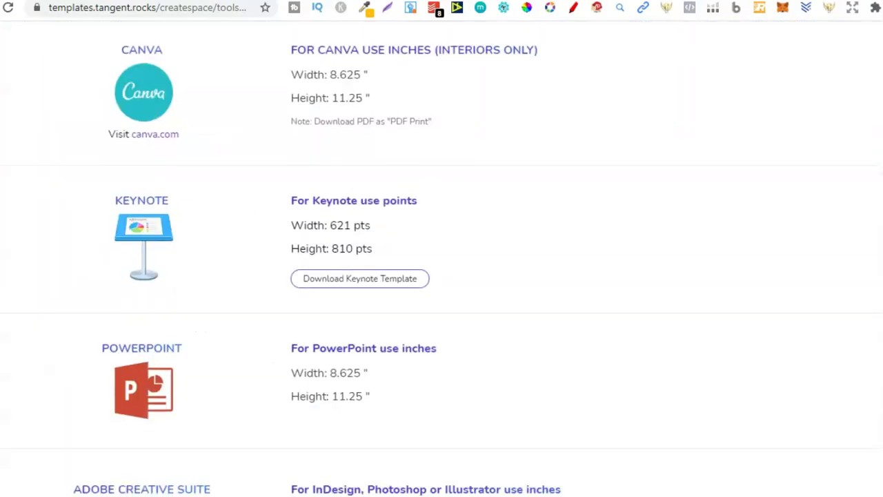
scroll(463, 89, "up", 1)
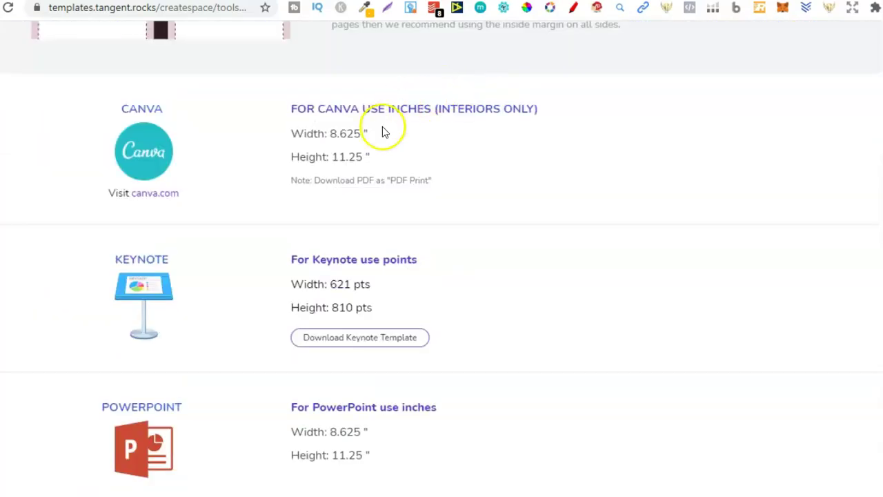
left_click_drag(329, 134, 359, 136)
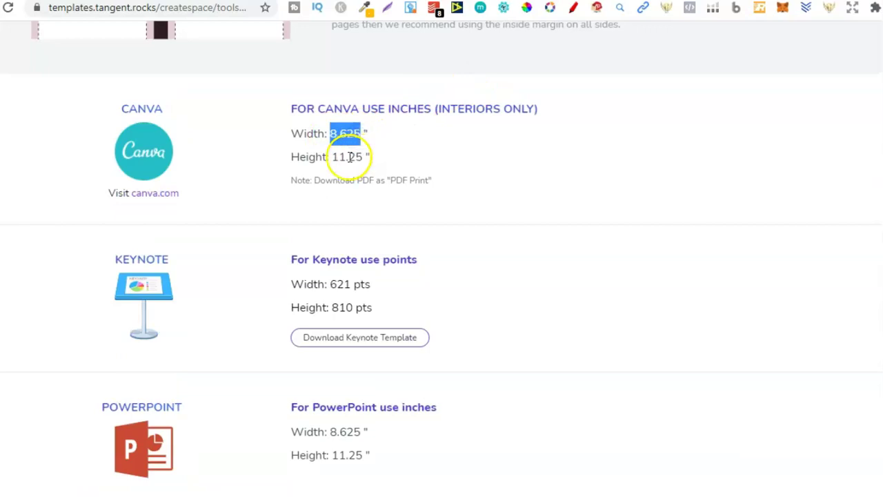
Step: Switch to Canva and start a custom-size design with inches as the unit
key("ctrl+Tab")
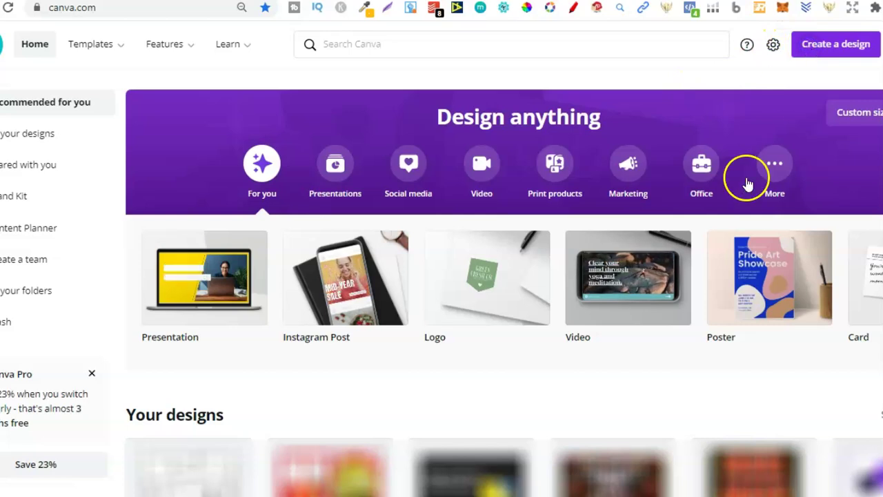
left_click(818, 44)
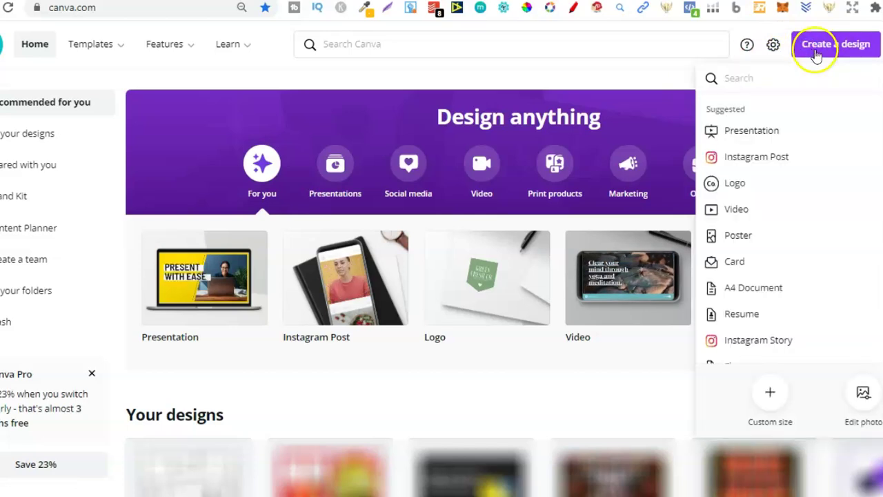
left_click(769, 395)
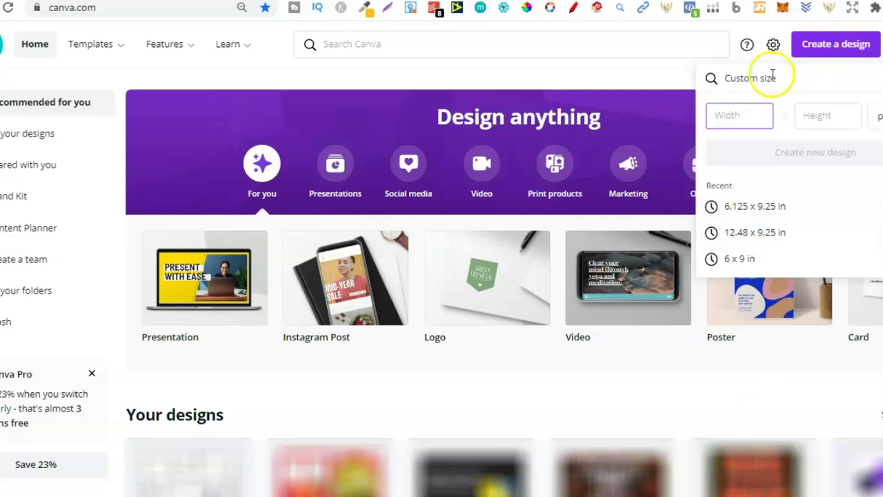
left_click(869, 116)
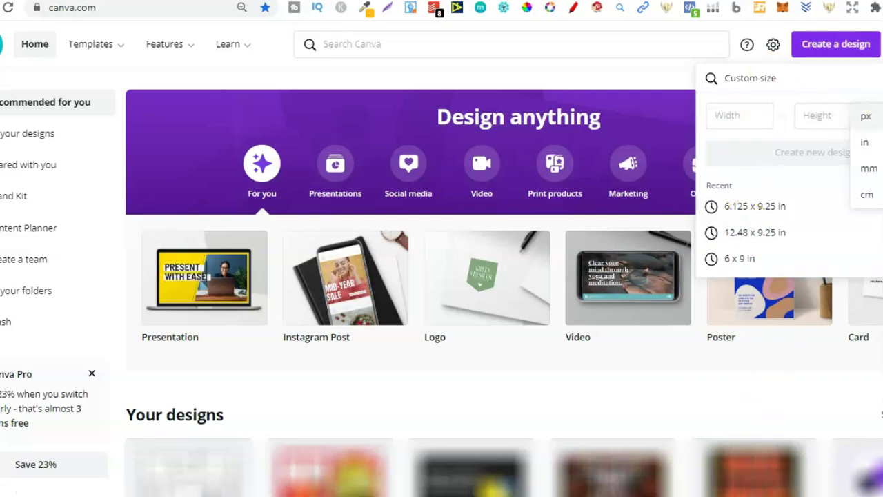
left_click(867, 142)
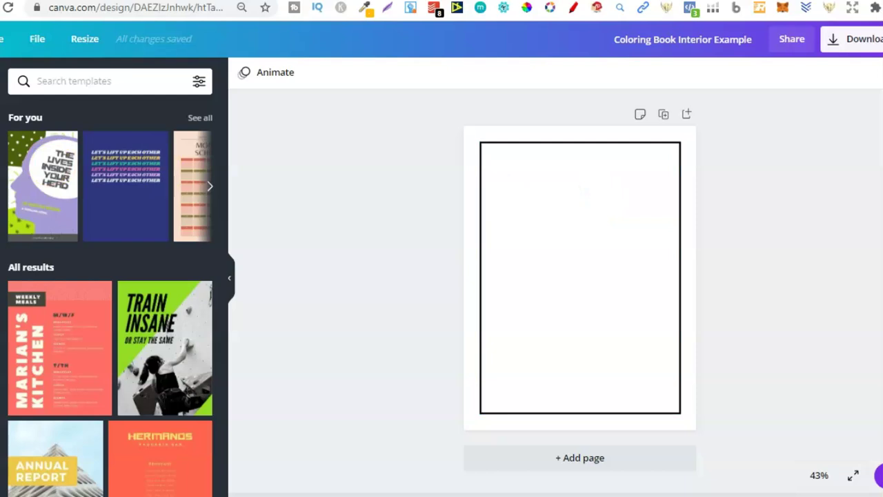
Step: Try adding an outlined square from the Shapes elements to the coloring page as a border, and delete it
left_click(1, 125)
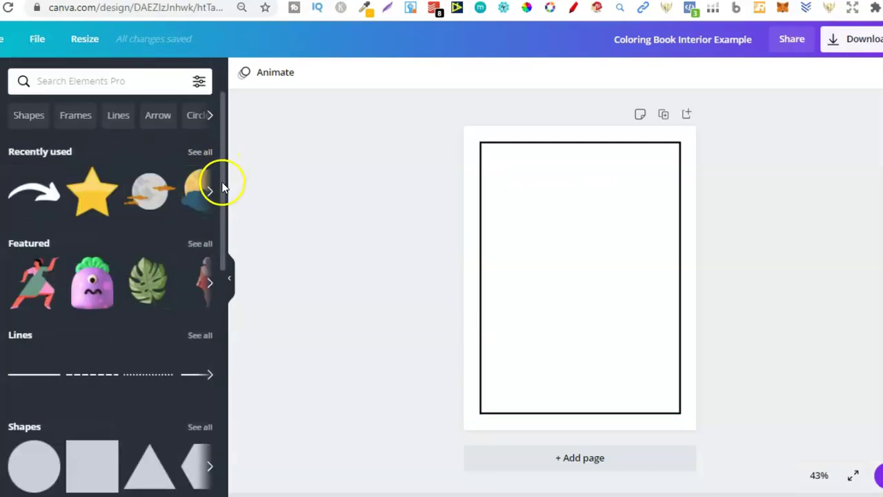
scroll(225, 192, "down", 4)
left_click(200, 299)
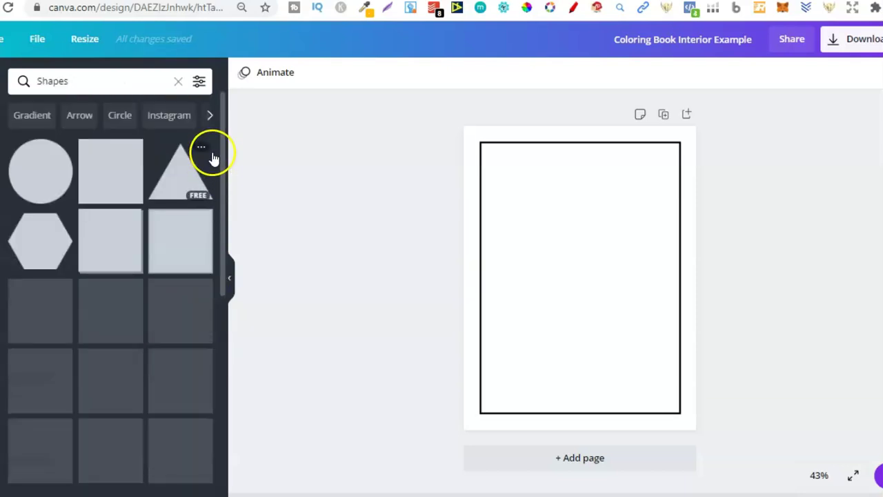
left_click_drag(225, 148, 233, 300)
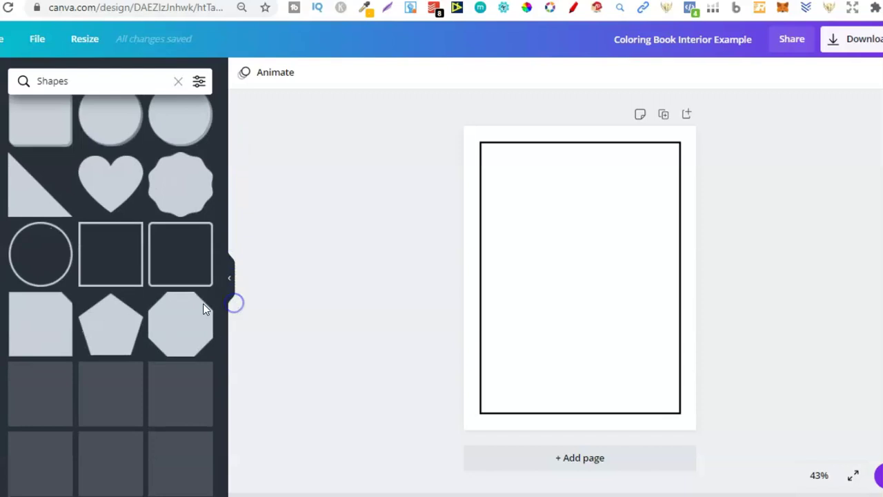
left_click(107, 247)
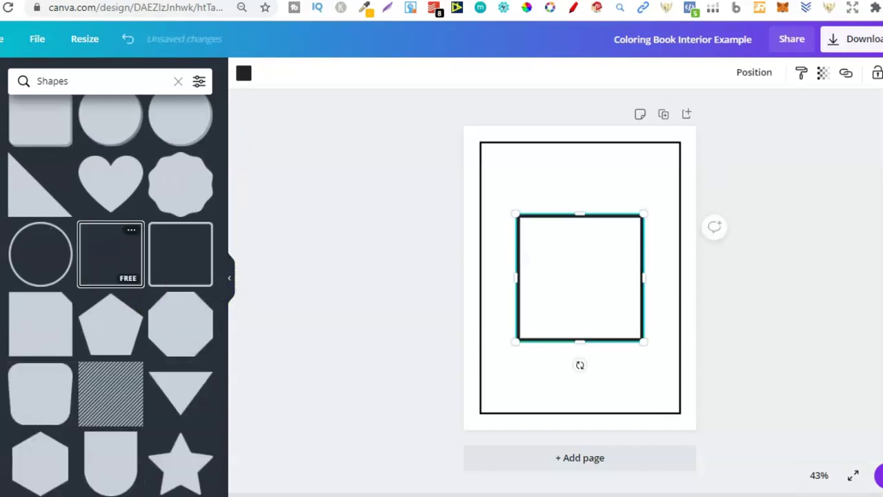
left_click_drag(628, 236, 631, 307)
key("Delete")
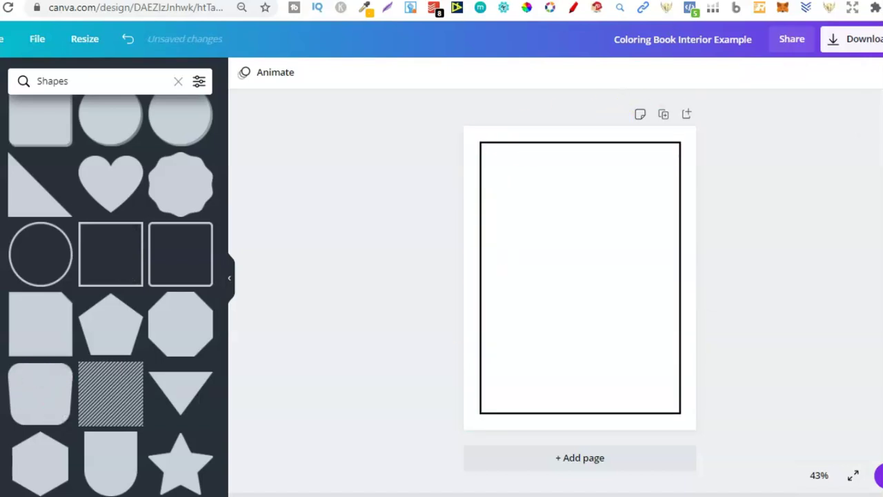
Step: Create a new Canva folder named "Bee Clip Art (Example)" for the clip art uploads
left_click(6, 454)
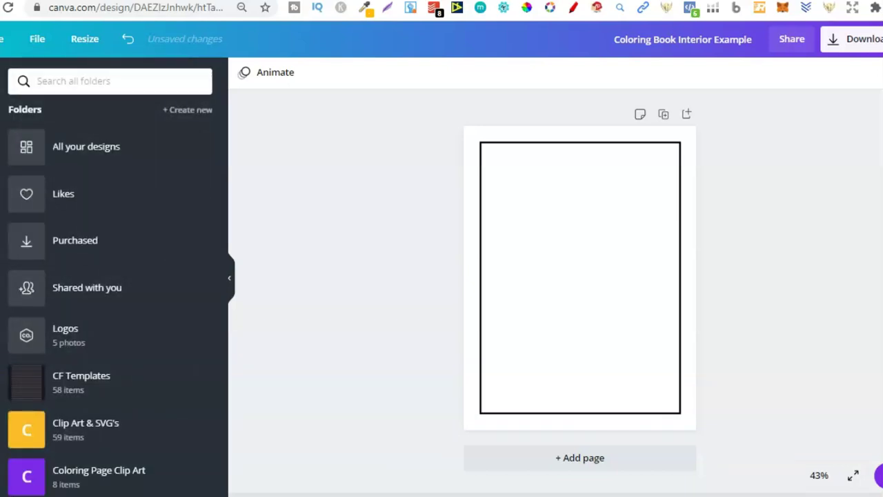
left_click(196, 117)
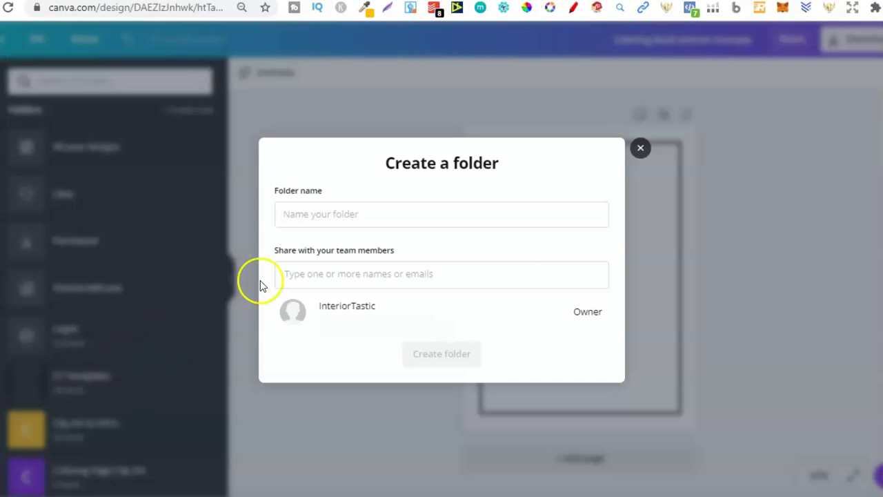
left_click(416, 207)
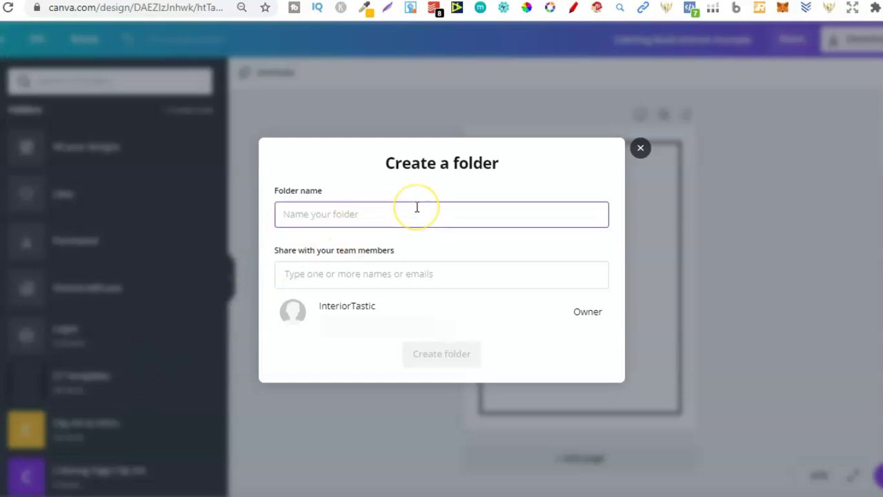
left_click(425, 185)
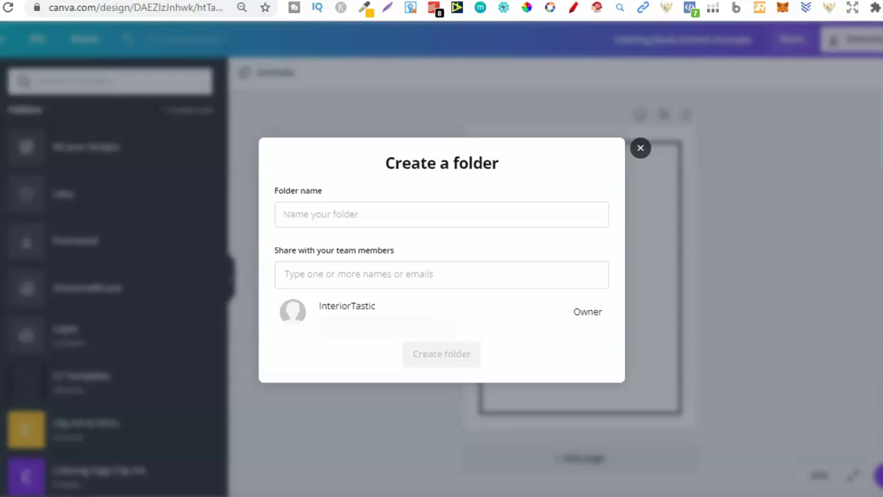
left_click(373, 215)
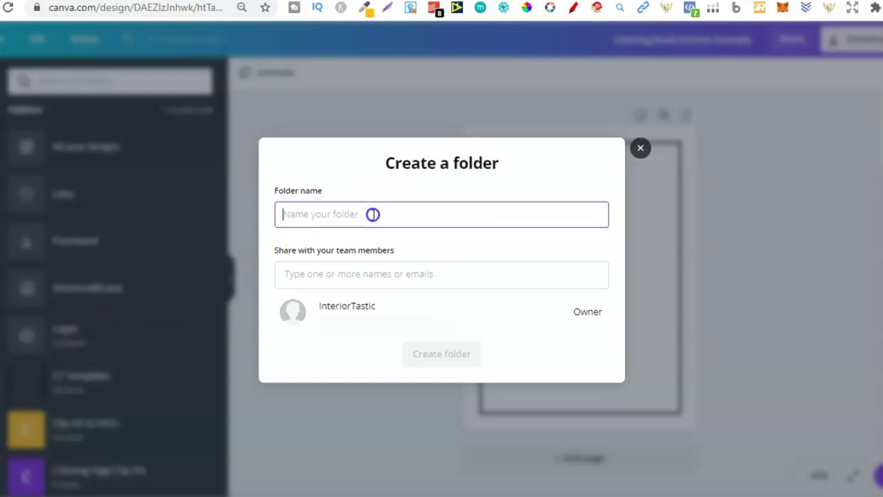
type("Bee Clip Art (Example)")
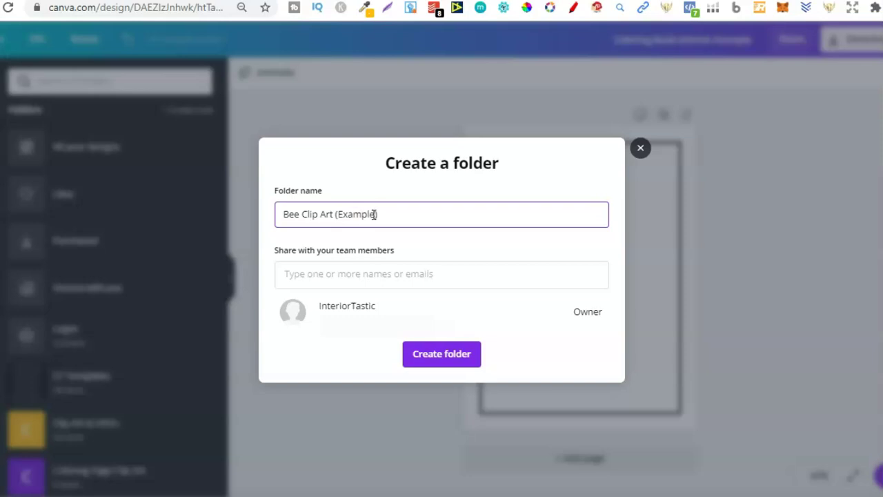
left_click(454, 357)
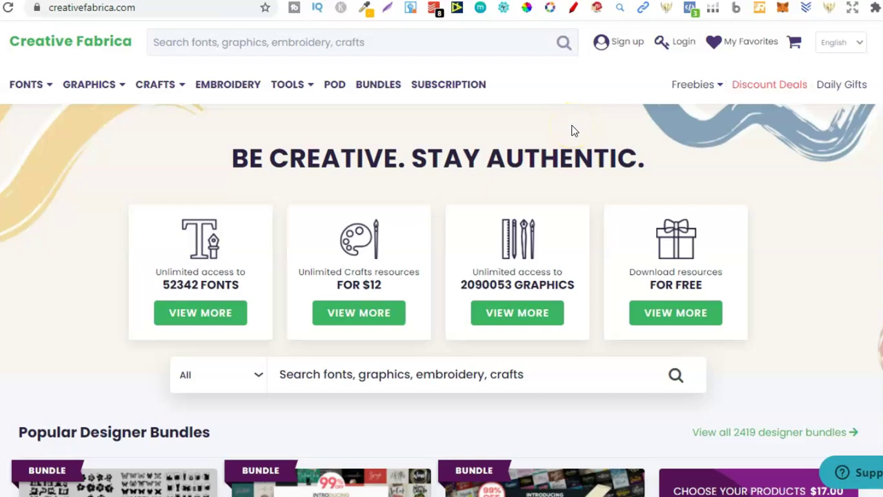
Step: Switch to Creative Fabrica and search the whole site for "bee clip art"
left_click(411, 47)
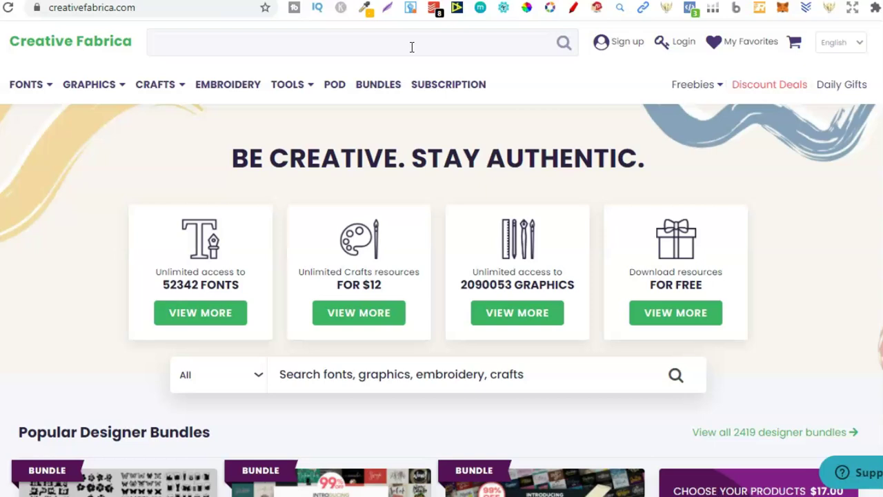
type("bee clip art")
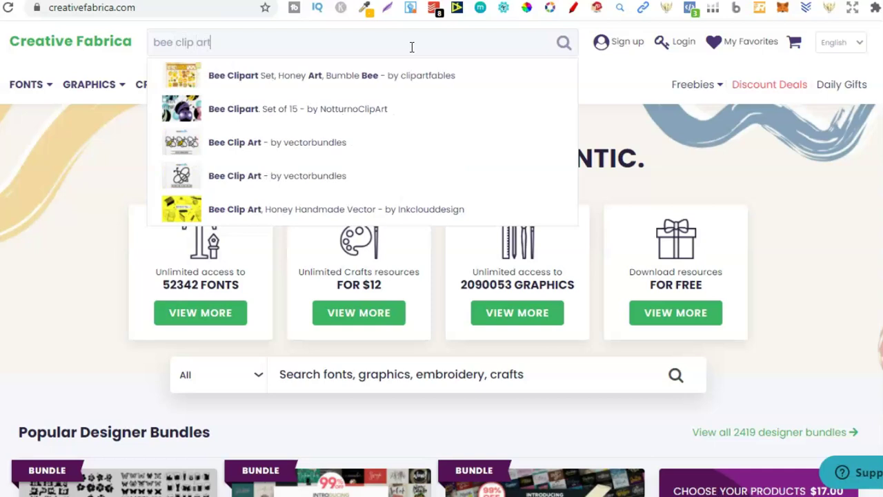
key("Return")
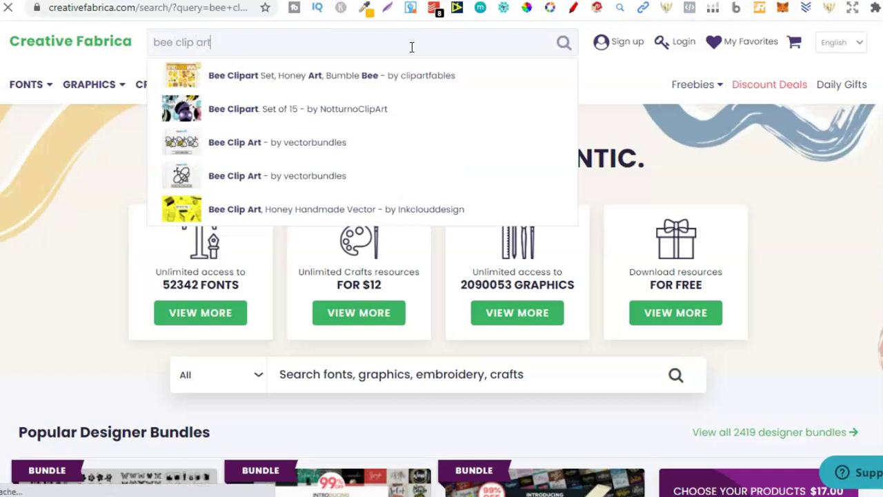
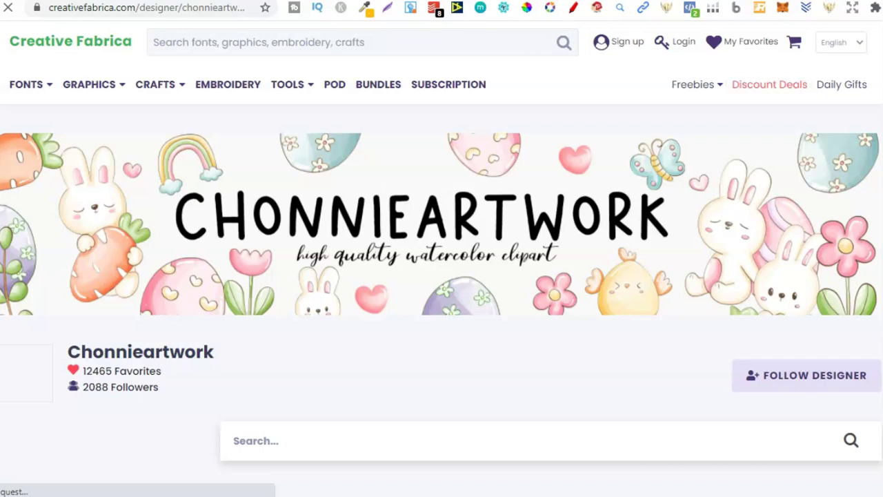
Step: Search within the Chonnieartwork designer shop for "bee" graphics
scroll(442, 276, "down", 3)
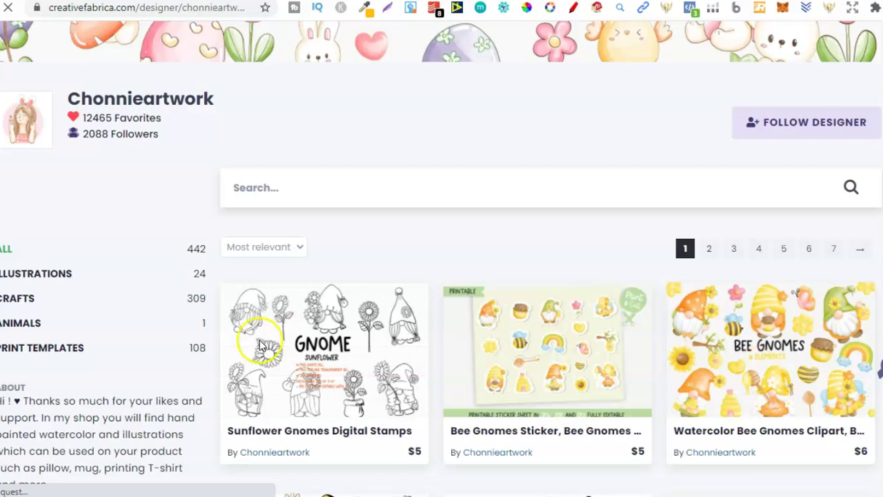
scroll(277, 347, "down", 2)
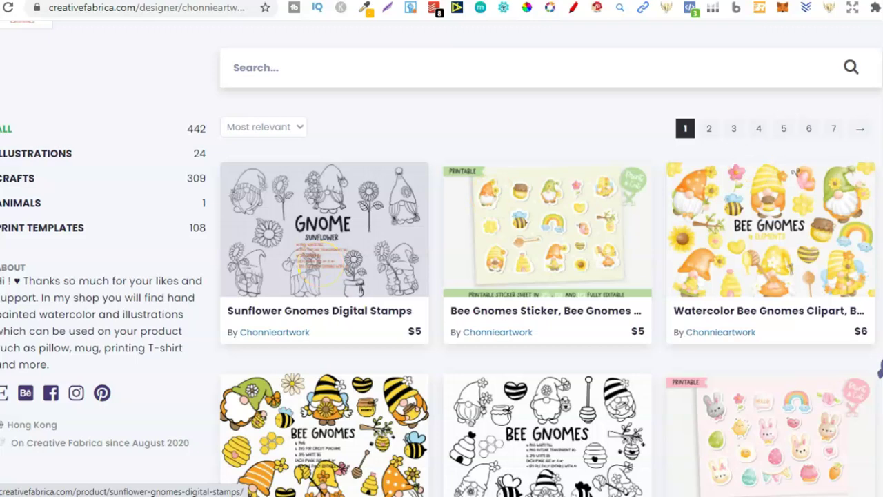
left_click(529, 67)
left_click(309, 75)
type("b")
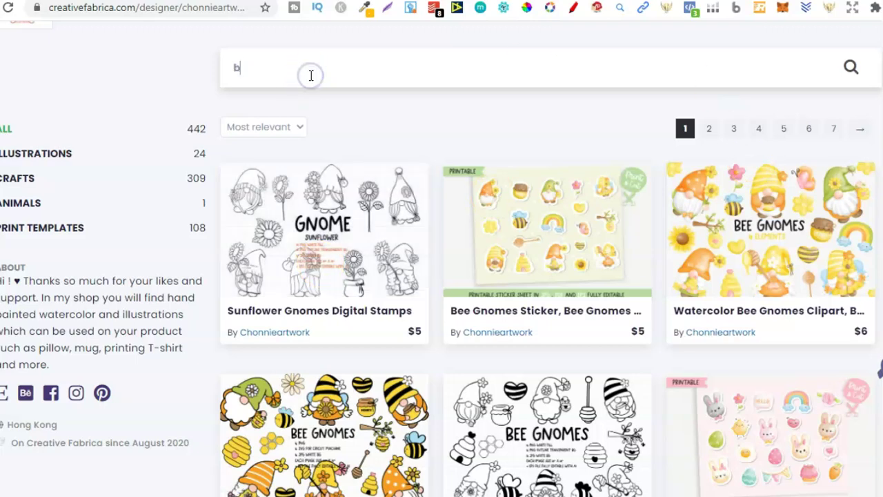
type("ee")
left_click(520, 145)
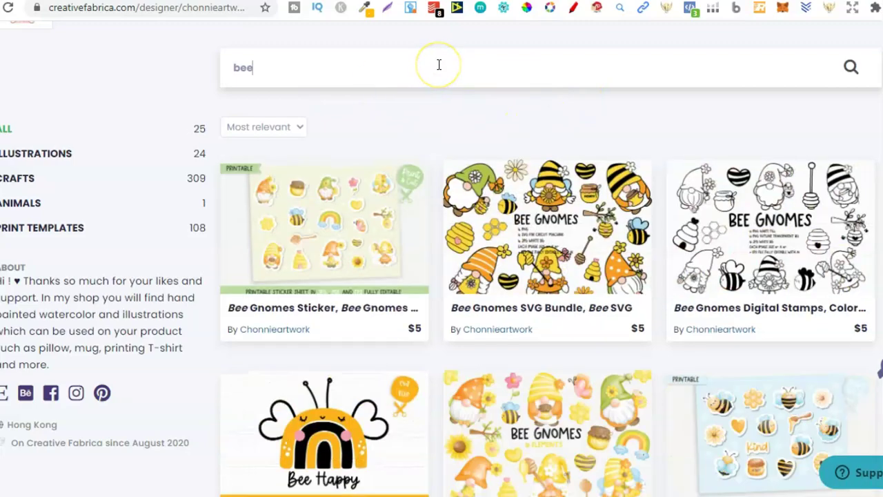
Step: Find the "Honey Bee SVG, Bee SVG Bundle" among the designer's bee products and open its product page separately
scroll(510, 60, "down", 3)
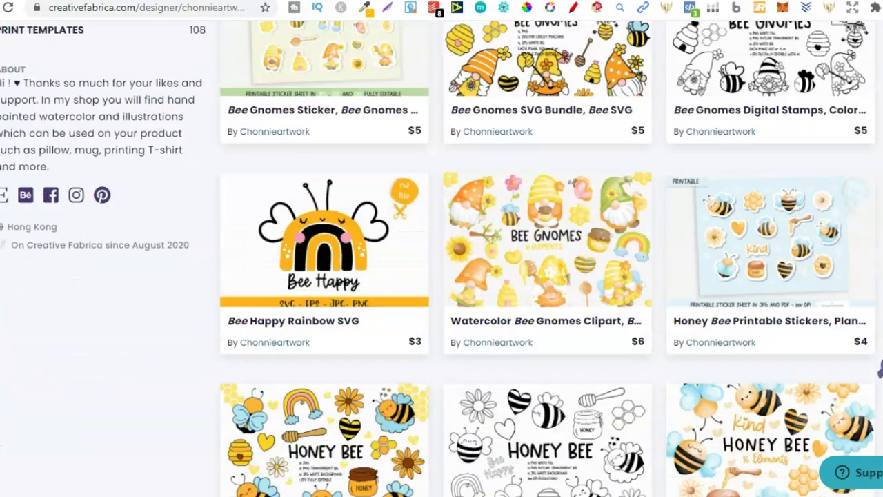
scroll(879, 373, "down", 4)
left_click(424, 171)
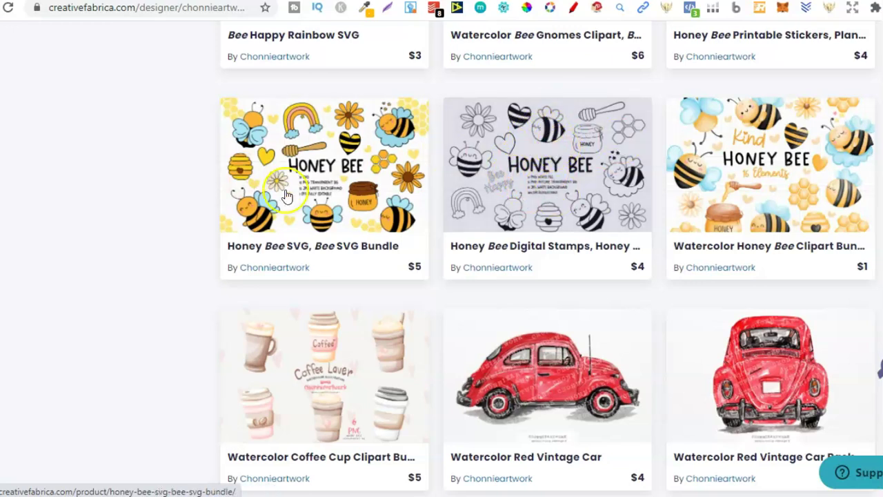
left_click(319, 251)
right_click(319, 252)
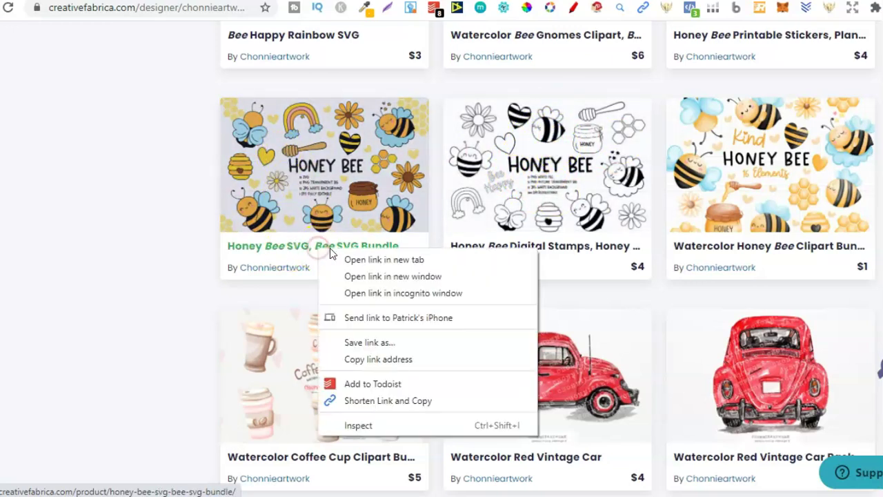
left_click(341, 256)
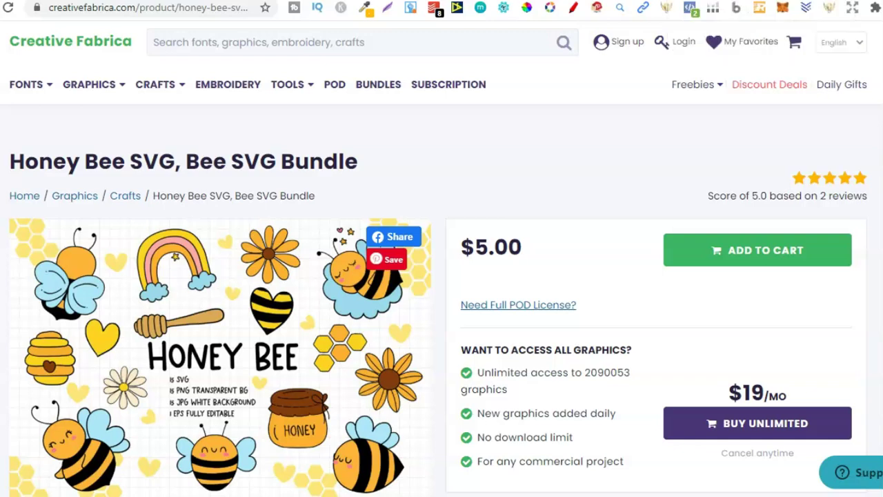
Step: Examine the bundle's product description to see which file formats are included, highlighting the SVG entry
scroll(441, 262, "down", 1)
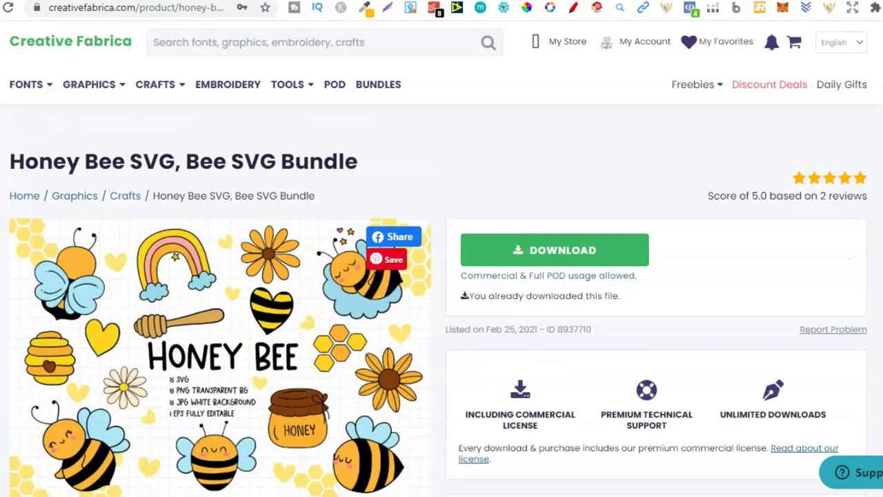
scroll(880, 370, "down", 5)
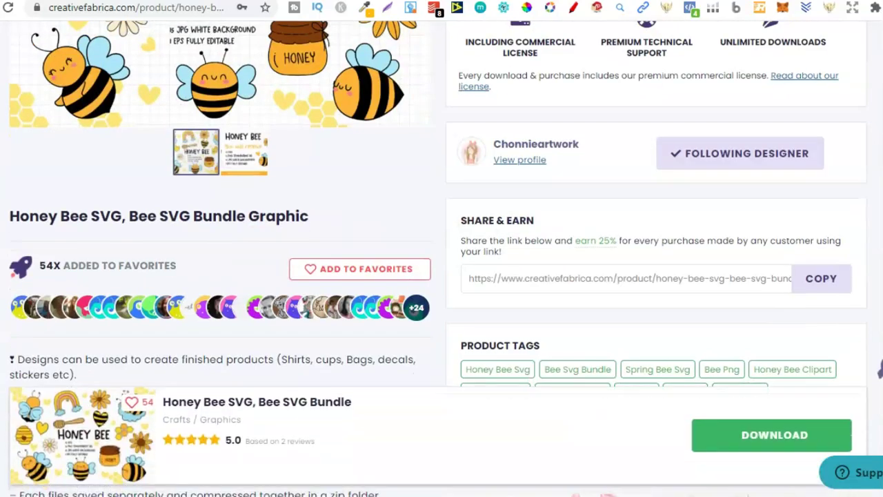
scroll(881, 370, "down", 2)
scroll(880, 370, "down", 2)
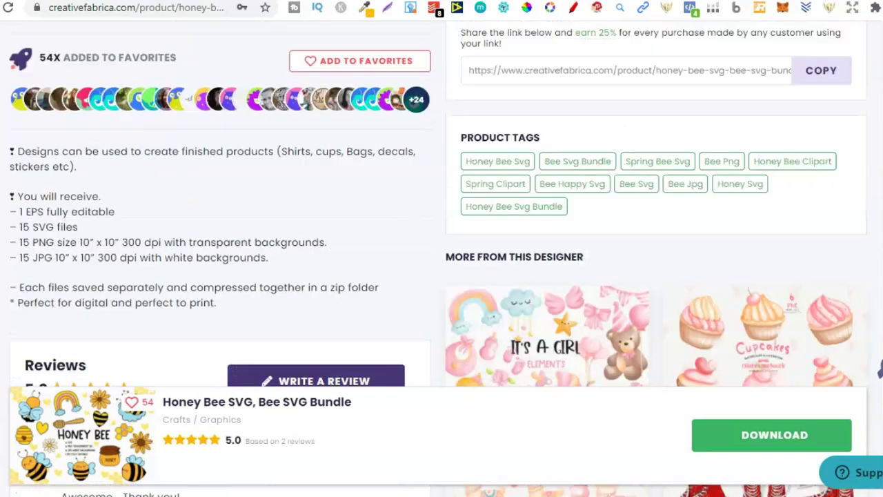
left_click_drag(19, 228, 78, 229)
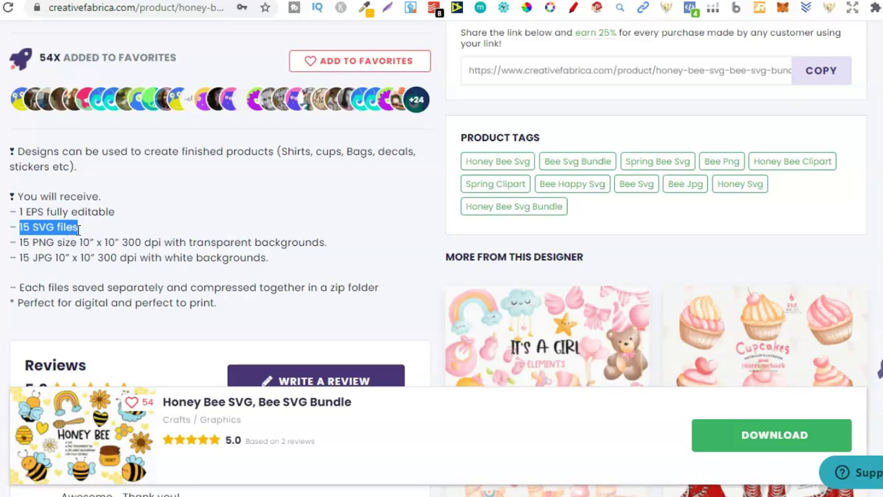
left_click_drag(79, 229, 57, 235)
left_click(82, 234)
Step: Download the Honey Bee SVG bundle from its product page
scroll(880, 370, "up", 6)
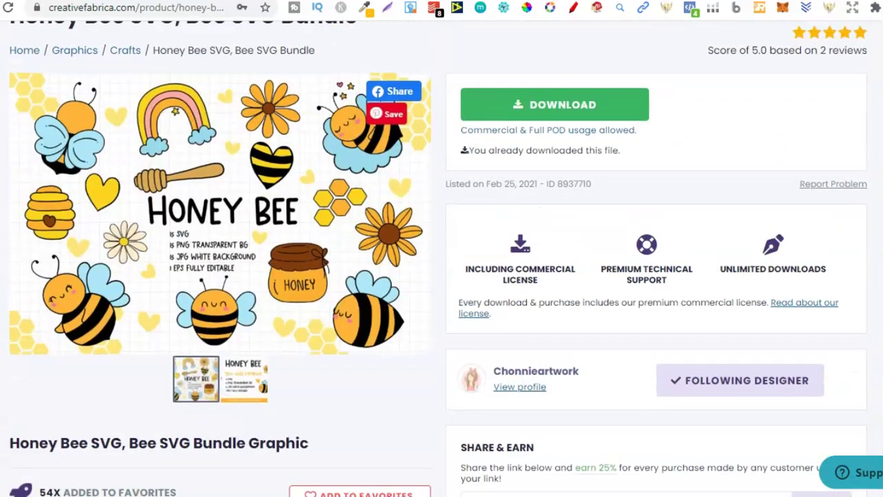
scroll(881, 370, "up", 2)
left_click(565, 200)
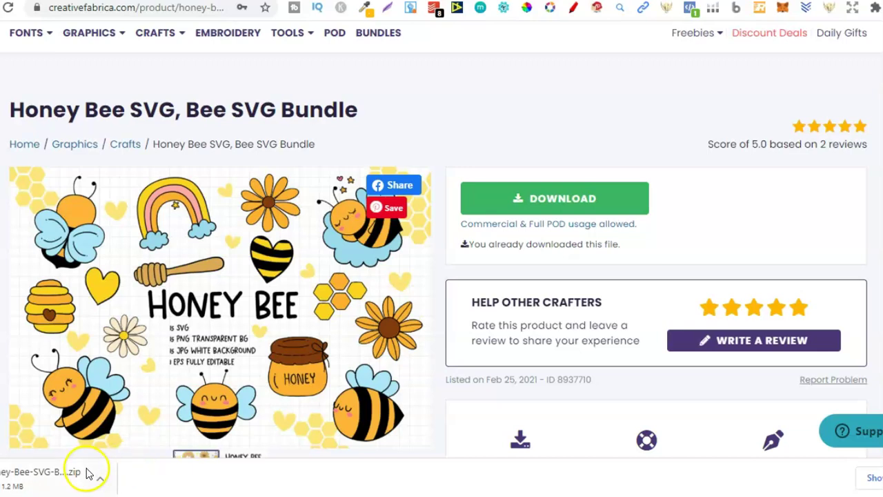
Step: Locate the downloaded Honey Bee zip archive in its Graphics folder and extract its contents there
left_click(13, 486)
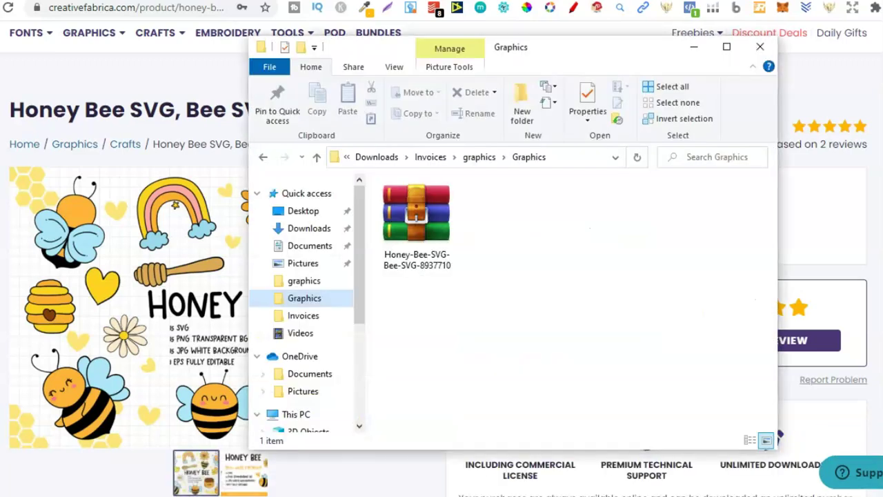
left_click(428, 220)
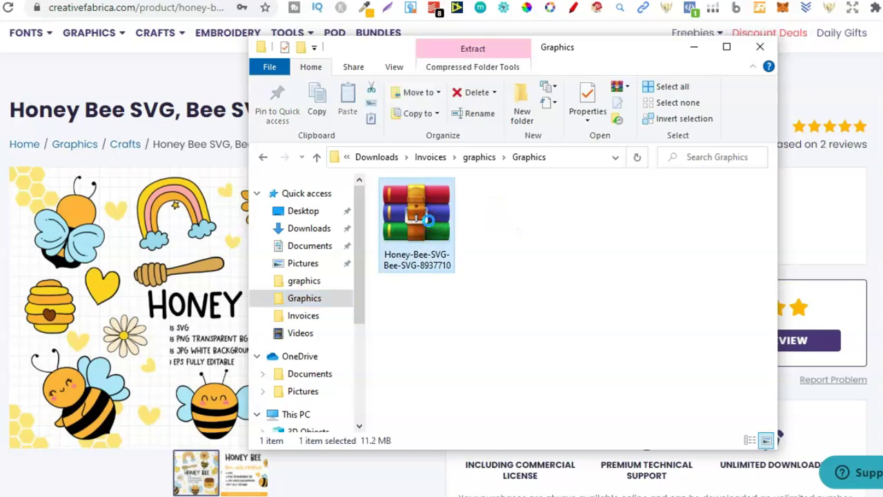
right_click(429, 220)
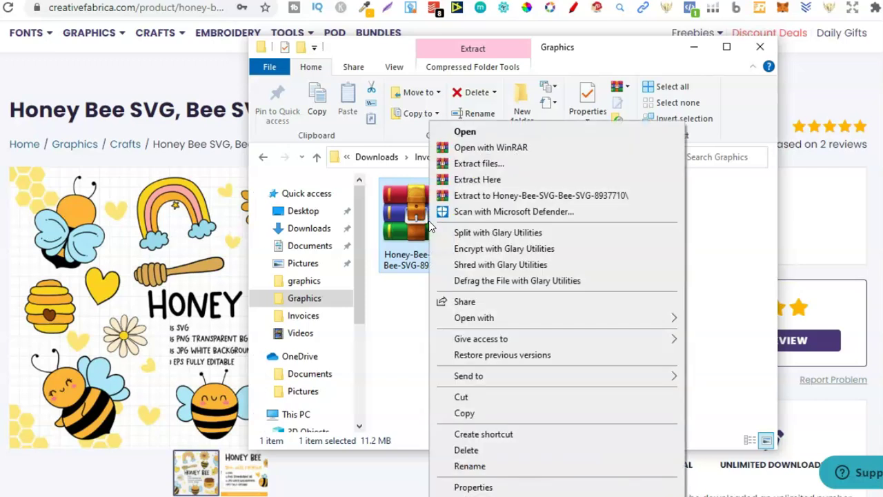
left_click(484, 178)
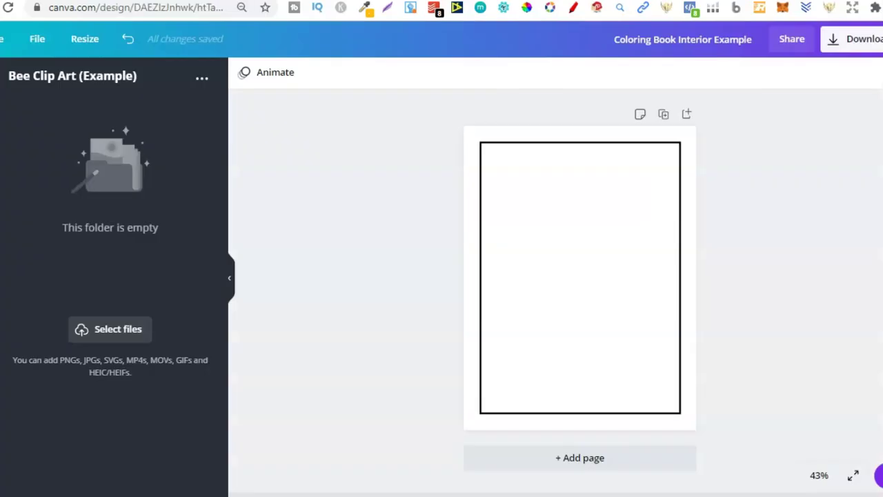
Step: Upload all files from the extracted "15 SVG" folder into the empty Bee Clip Art (Example) folder in Canva
left_click(382, 307)
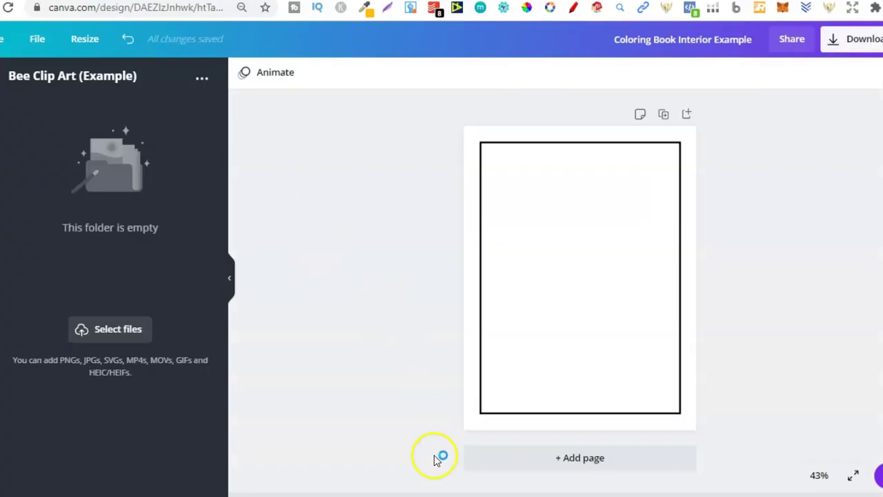
key("alt+Tab")
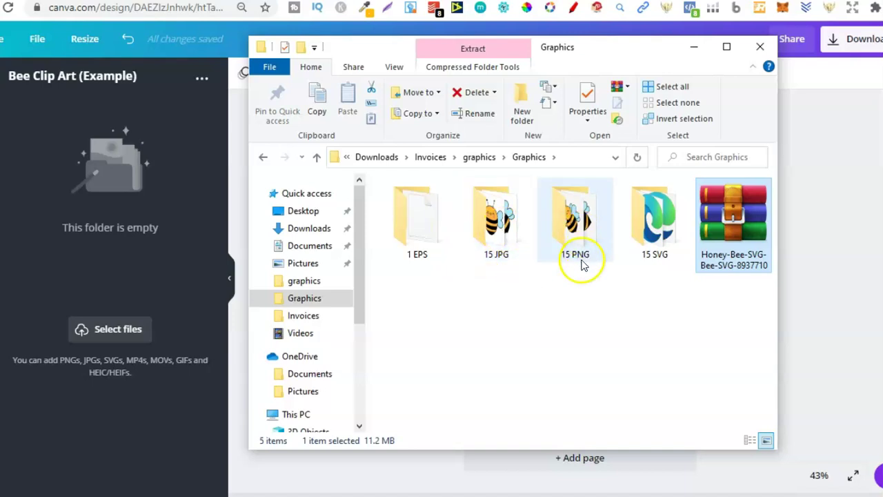
double_click(656, 226)
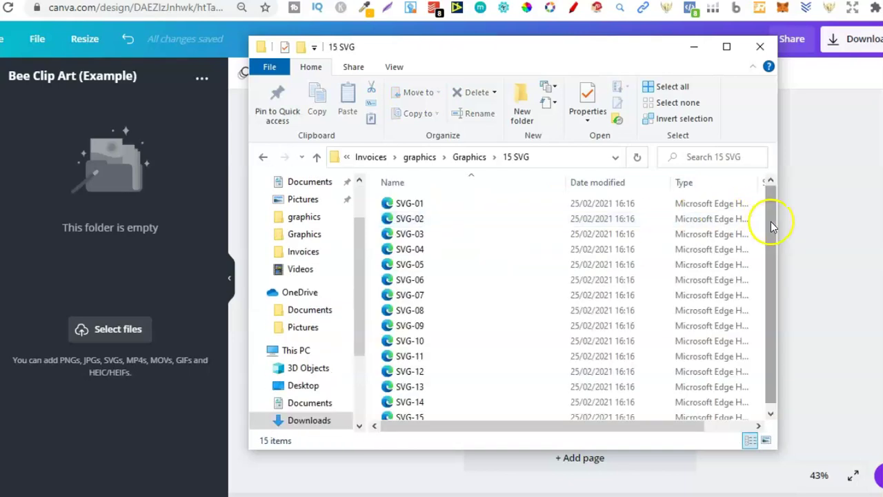
left_click_drag(771, 260, 769, 203)
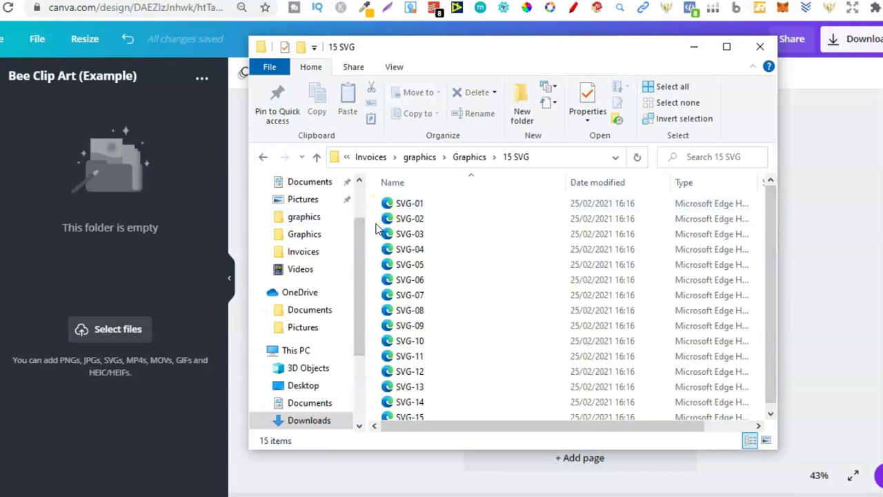
key("ctrl+a")
left_click_drag(416, 237, 95, 245)
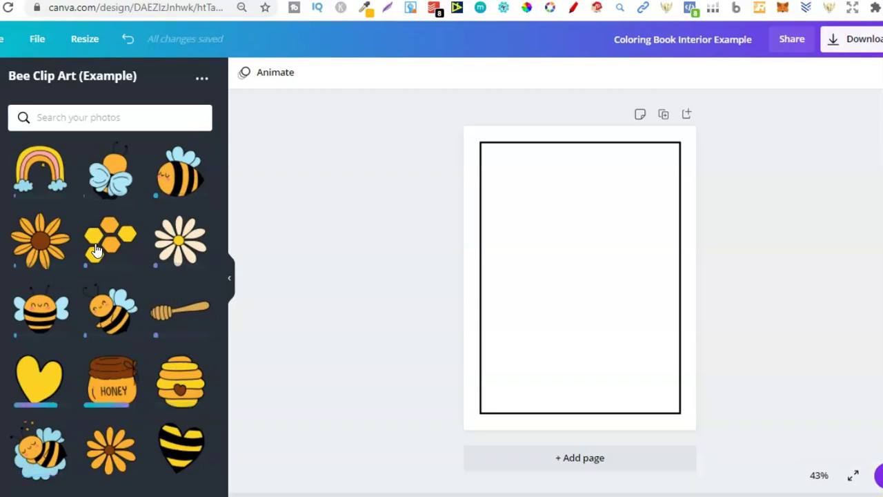
left_click_drag(102, 247, 310, 314)
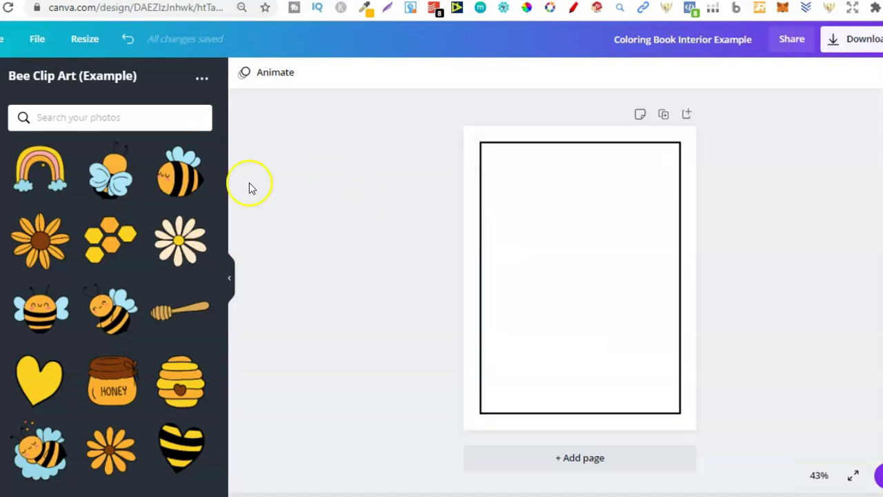
Step: Place the side-view striped bee with closed eyes in the middle of the framed page
left_click(183, 184)
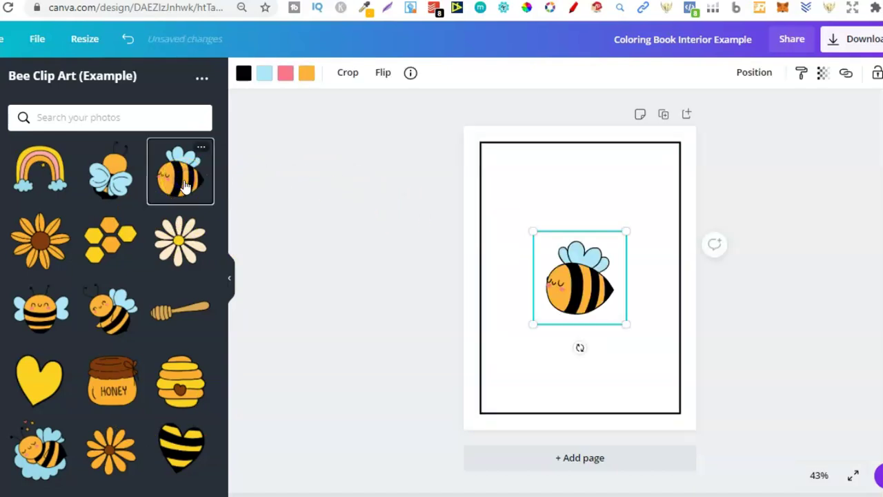
left_click_drag(584, 297, 567, 338)
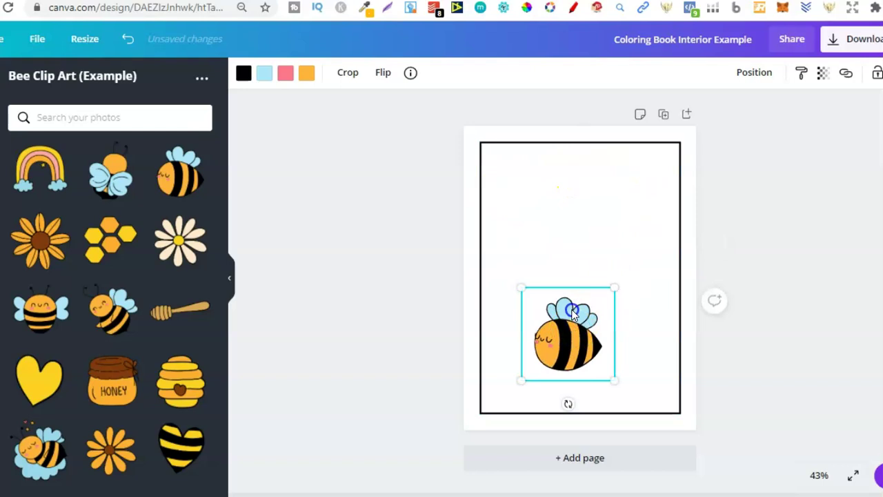
left_click_drag(579, 279, 591, 223)
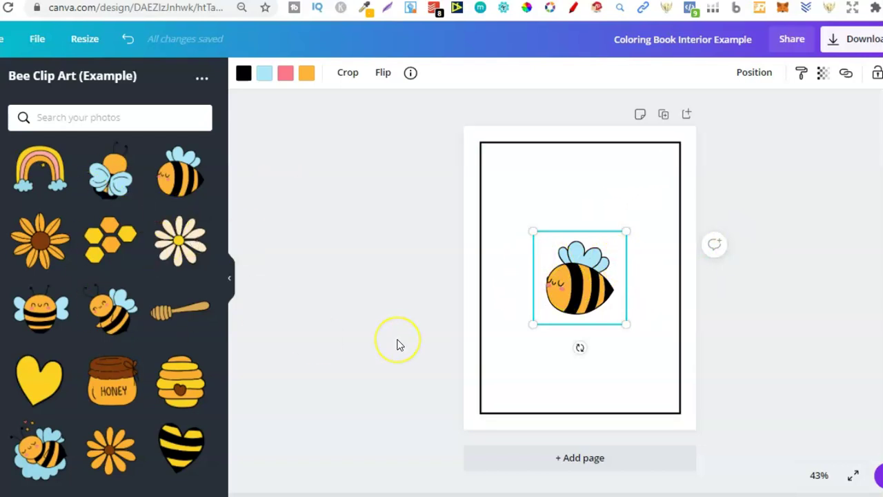
Step: Recolor the bee's light blue, pink and orange areas to white, keeping only the black linework and stripes
left_click(265, 75)
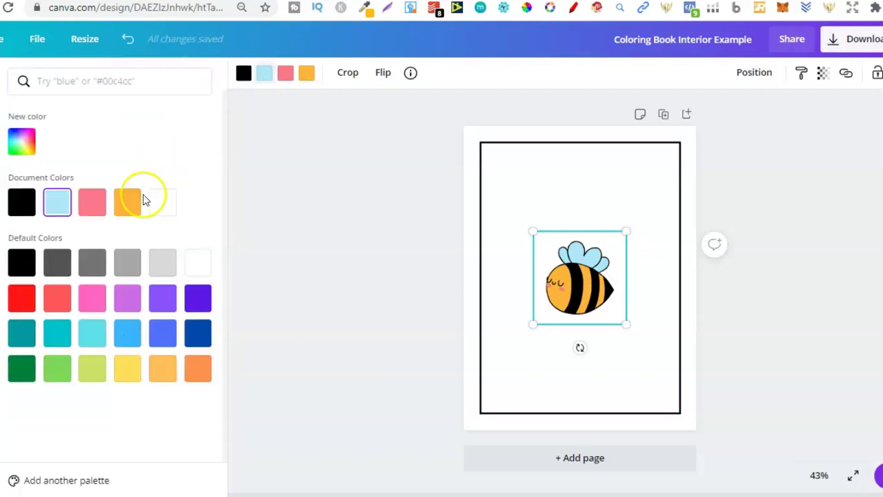
left_click(195, 262)
left_click(286, 73)
left_click(202, 261)
left_click(311, 73)
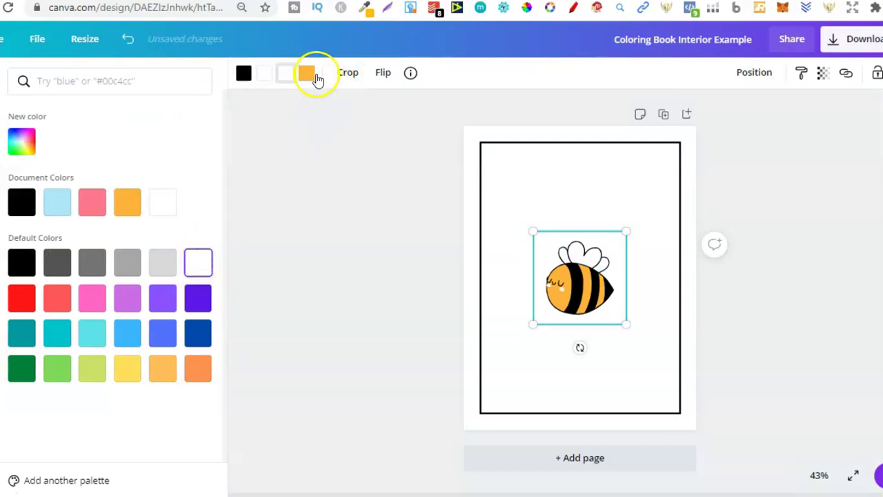
left_click(199, 269)
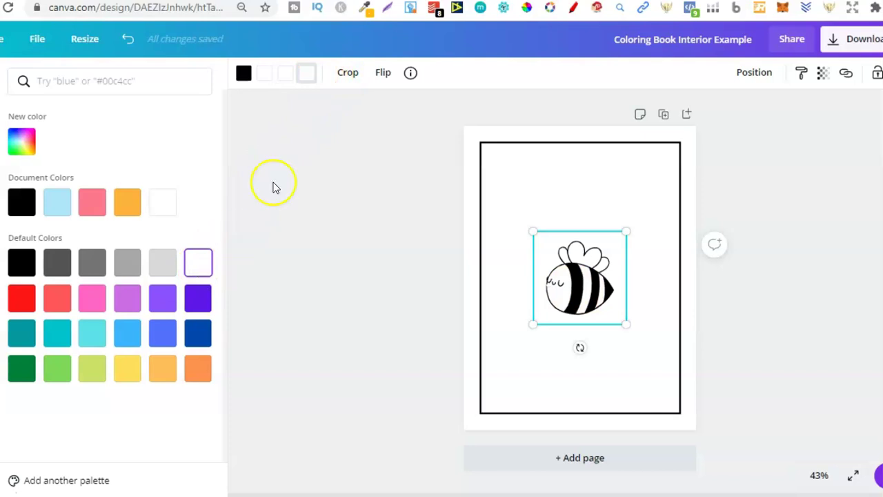
Step: Recolor the bee's cheeks to the dark gray default color
left_click(285, 73)
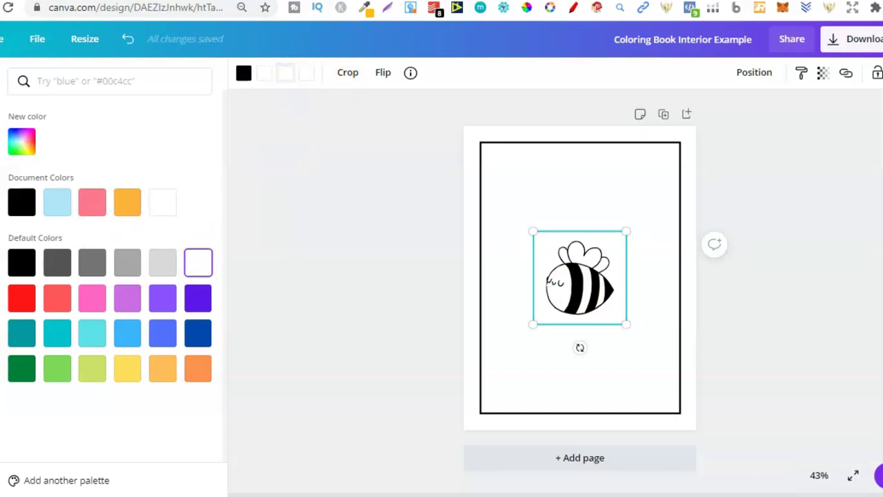
left_click(55, 261)
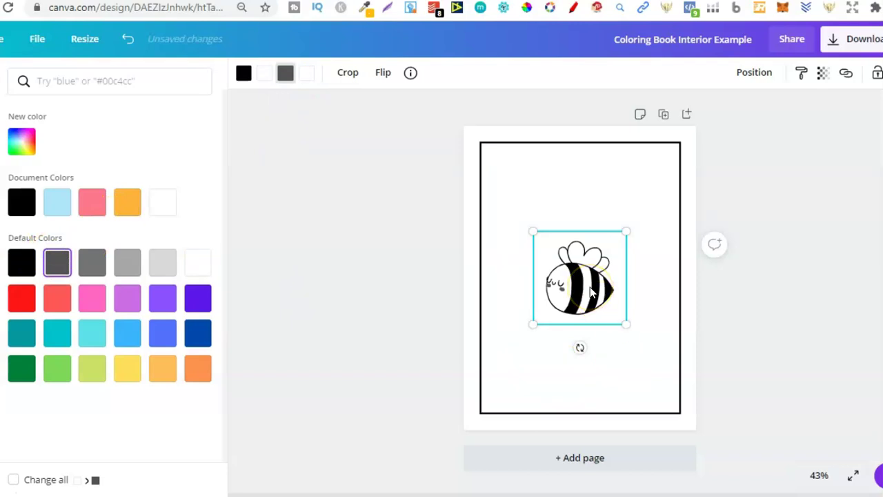
left_click(395, 294)
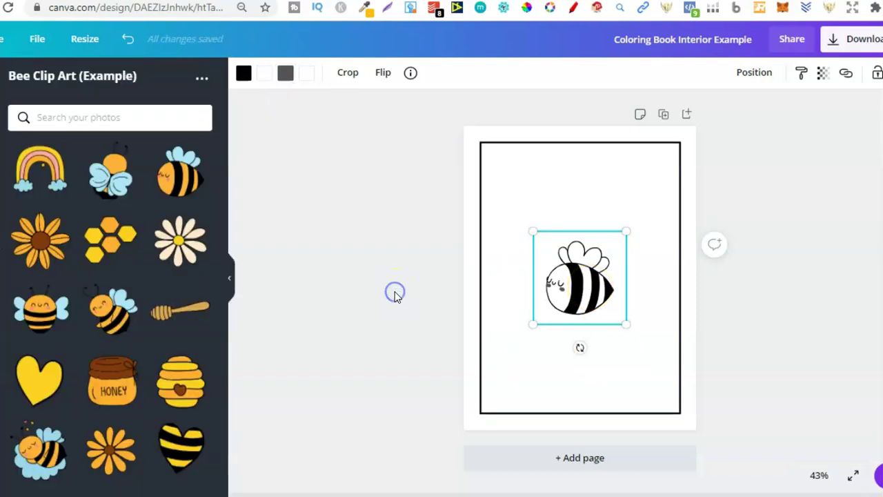
Step: Add the rainbow to the upper right of the page and enlarge the bee to about 5.9 by 5.9 in the lower half
left_click(28, 164)
left_click_drag(616, 283, 642, 212)
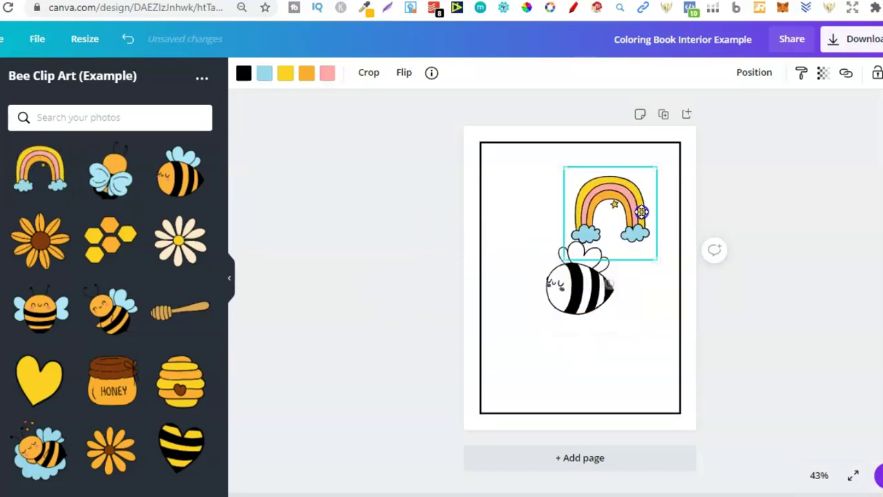
left_click_drag(575, 303, 578, 372)
left_click(545, 323)
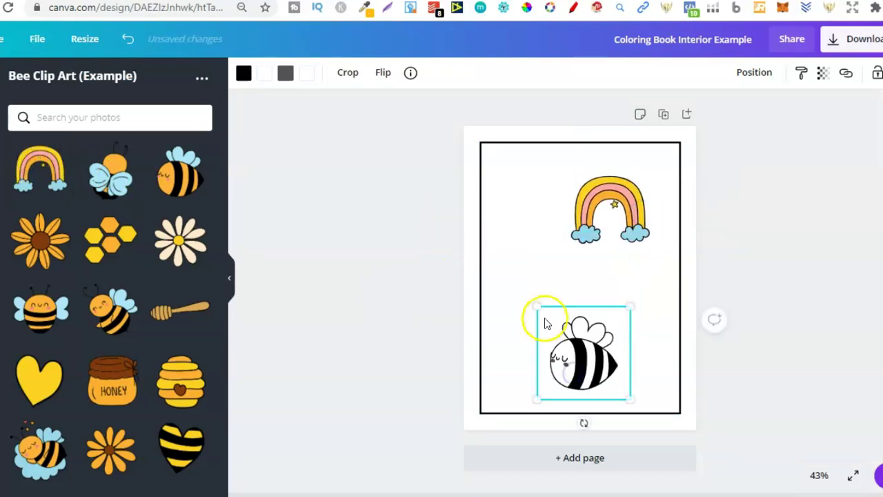
left_click_drag(487, 273, 460, 253)
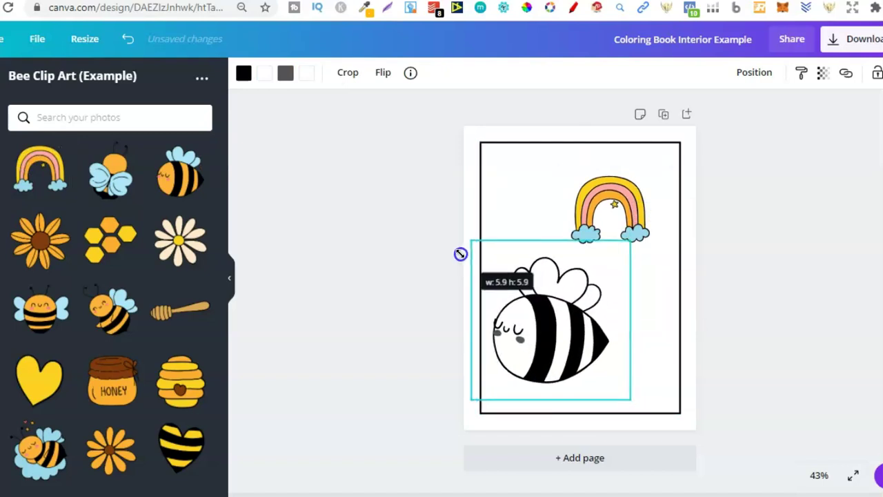
left_click_drag(511, 312, 511, 331)
Step: Recolor the rainbow's blue, yellow, orange and pink areas to white
left_click(605, 219)
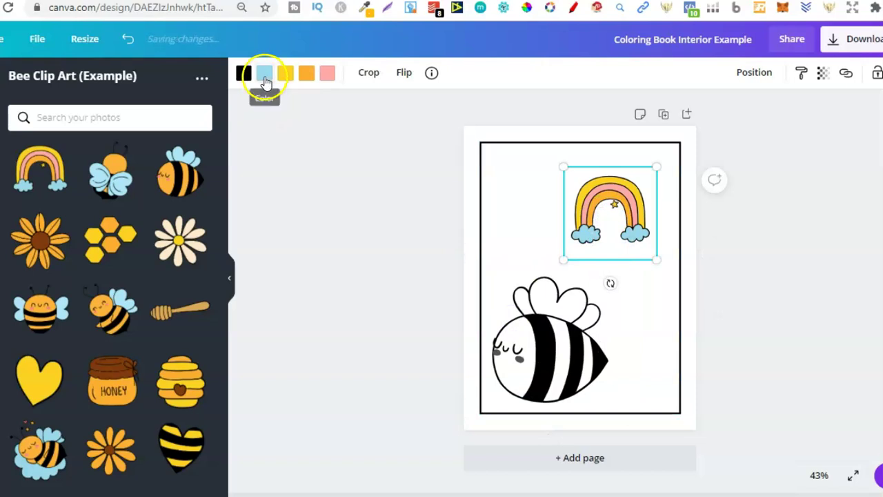
left_click(265, 74)
left_click(197, 298)
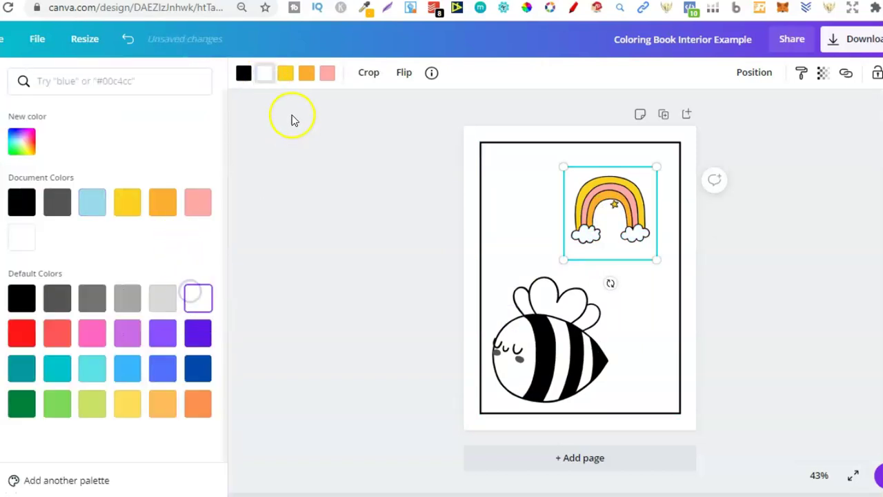
left_click(286, 73)
left_click(198, 297)
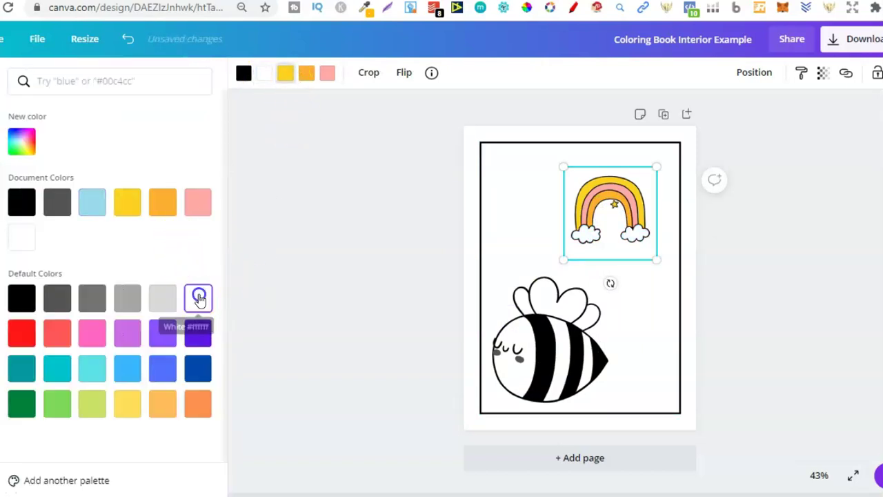
left_click(309, 75)
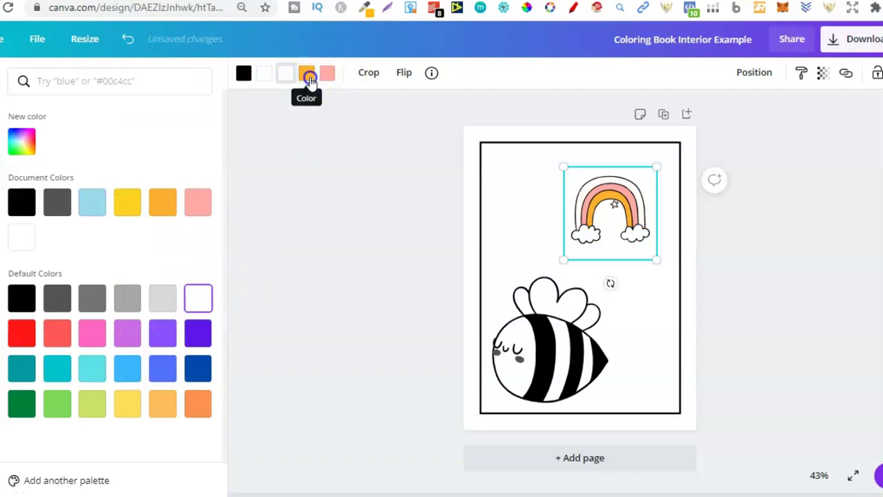
left_click(198, 298)
left_click(328, 74)
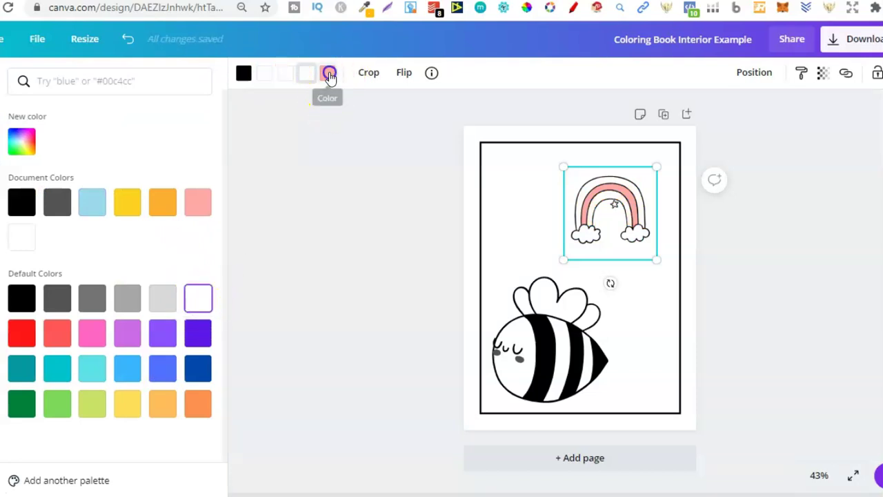
left_click(198, 298)
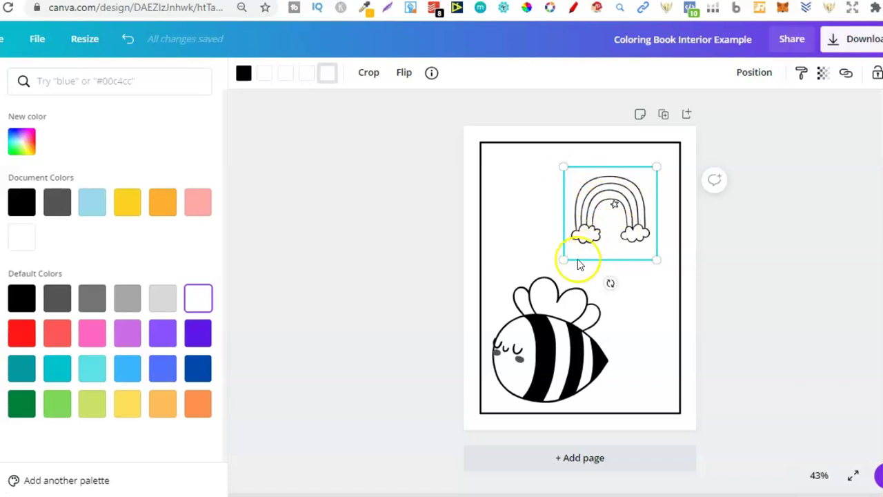
Step: Enlarge the rainbow to about 6 by 6 in the frame's upper right and bring the enlarged bee forward over it
left_click_drag(545, 277, 487, 322)
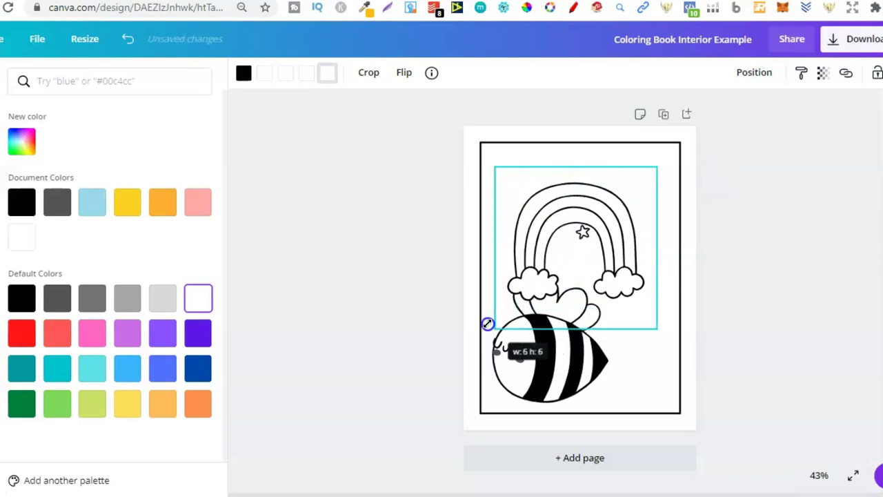
left_click_drag(606, 234, 668, 221)
left_click(626, 262)
left_click(738, 81)
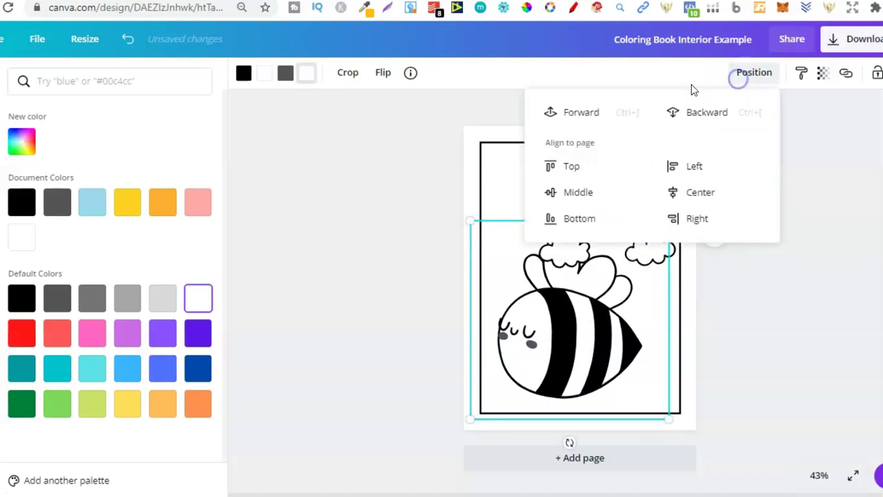
left_click(591, 112)
left_click(761, 326)
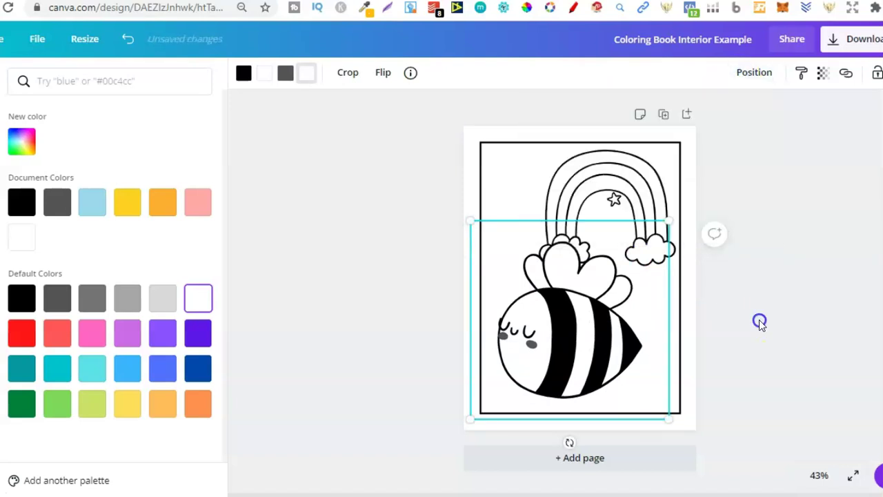
Step: Shift the bee into the lower left of the frame and deselect it
left_click_drag(610, 314, 597, 319)
left_click(783, 328)
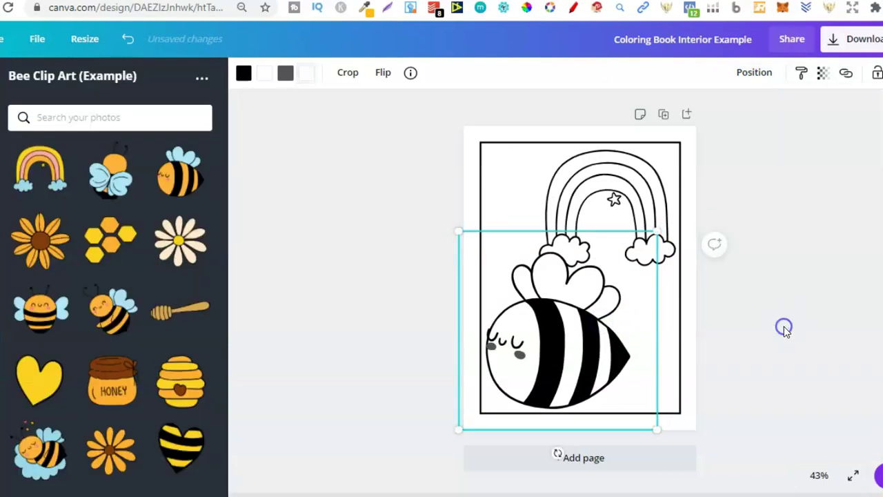
left_click(784, 330)
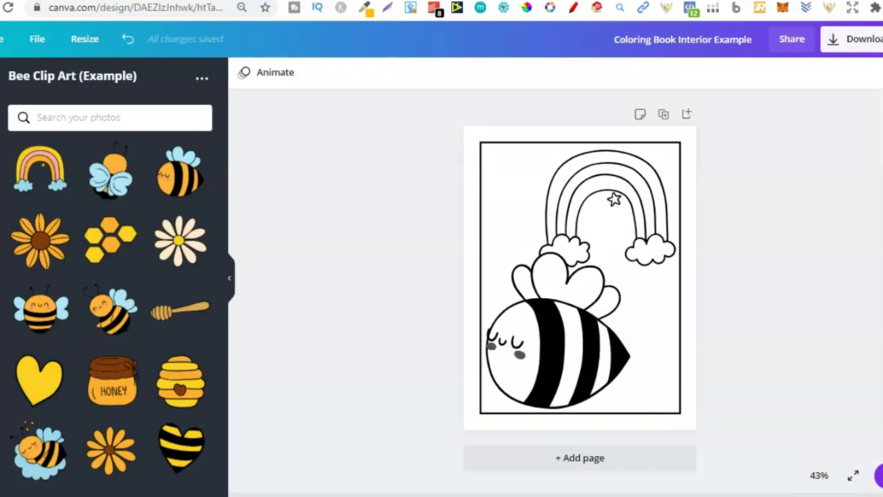
Step: Duplicate the page and delete the bee and rainbow from the copy, leaving only the black border
left_click(664, 115)
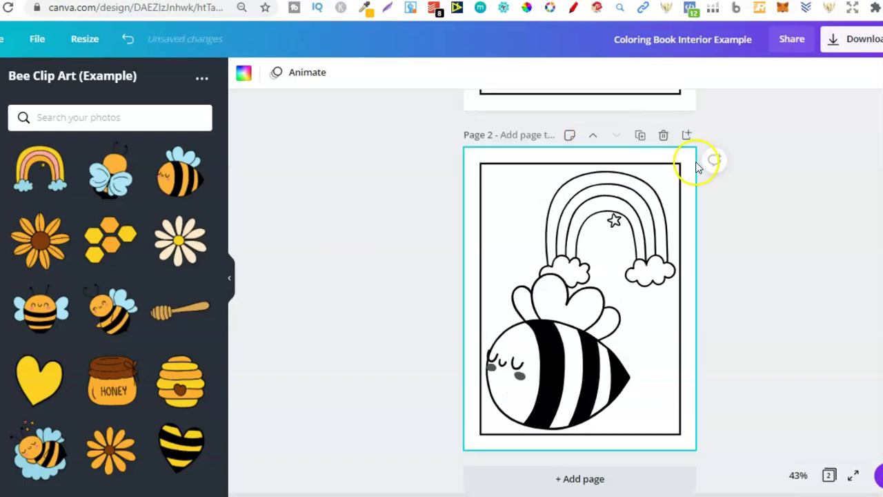
left_click_drag(689, 176, 440, 370)
key("Delete")
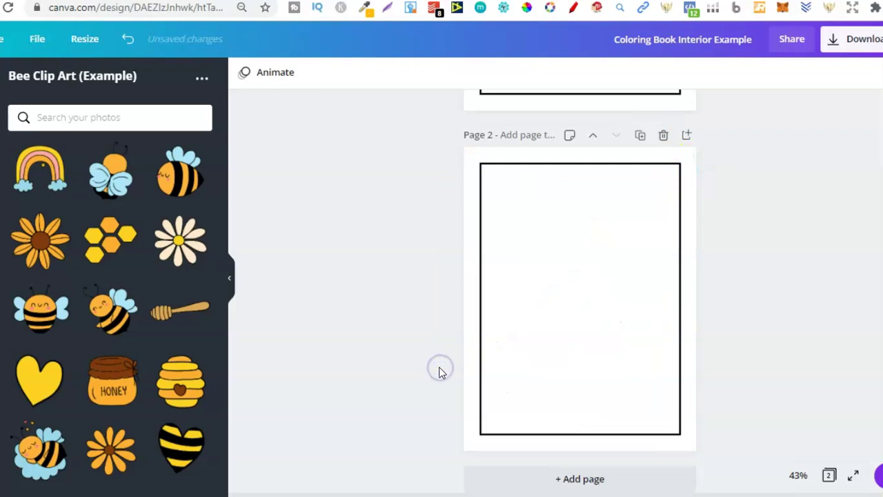
Step: Add the honey jar to page 2 and recolor its brown and orange areas to white
left_click(121, 376)
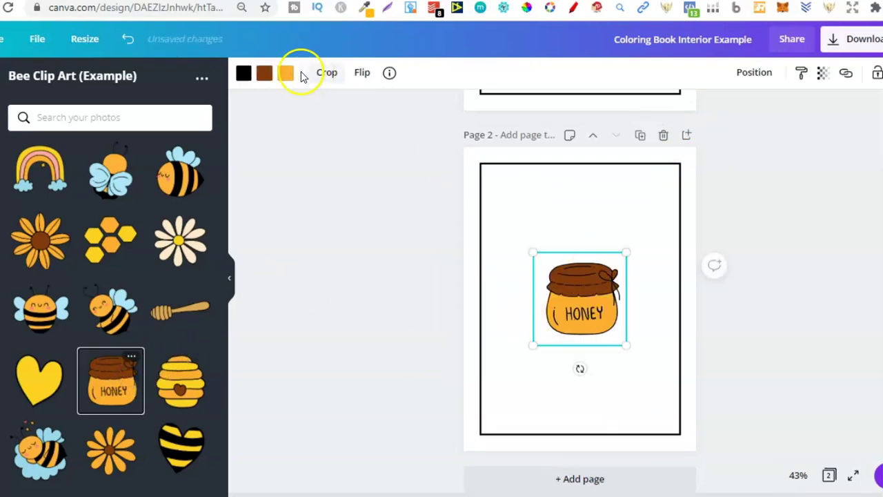
left_click(265, 74)
left_click(198, 266)
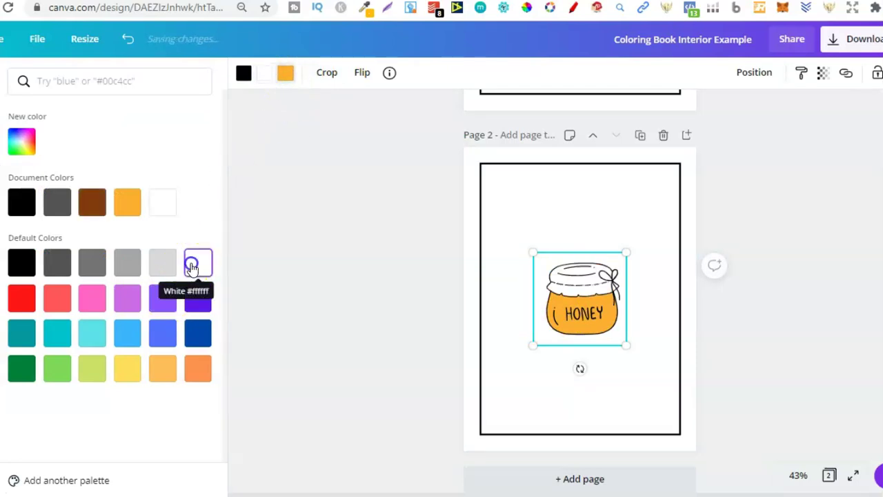
left_click(195, 266)
Step: Enlarge the honey jar to about 5.4 by 5.4 and place it in the lower right corner of the frame
left_click_drag(486, 388, 474, 394)
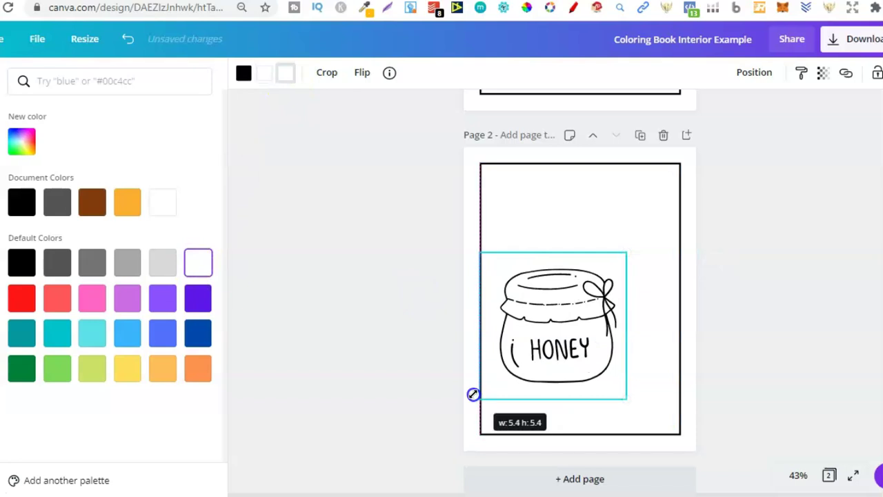
left_click_drag(615, 364, 615, 374)
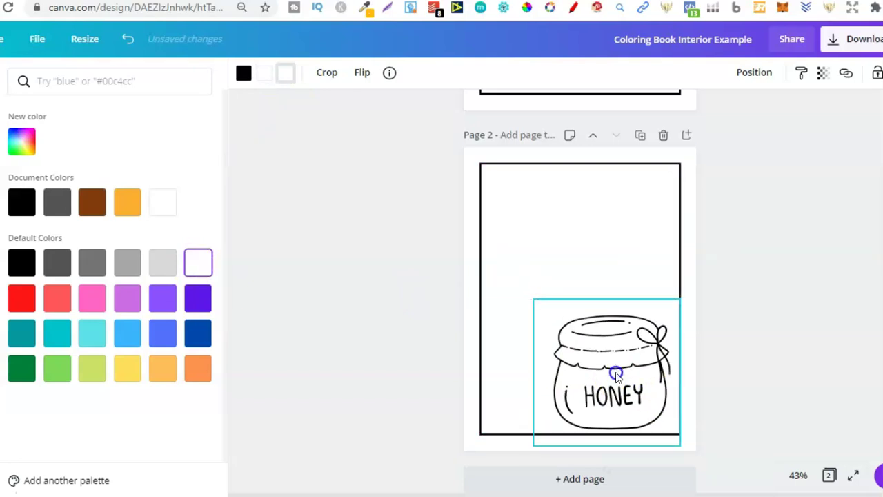
left_click(338, 280)
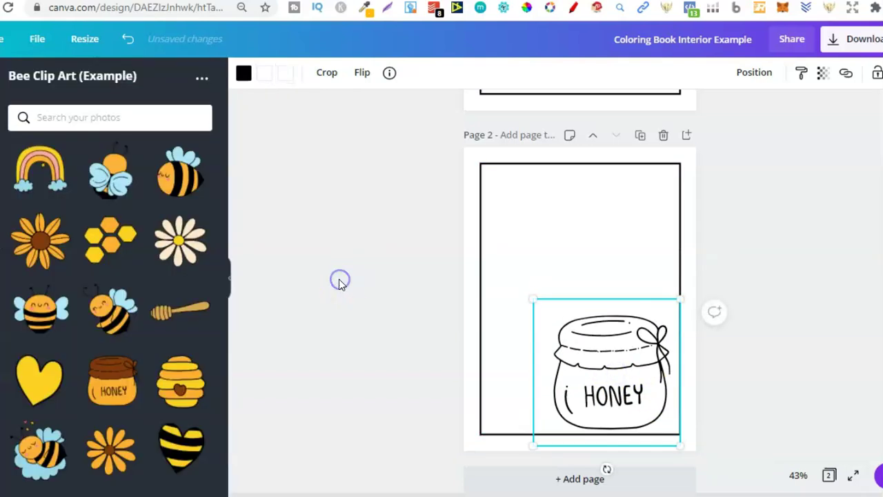
Step: Add the honey dipper to page 2, recolor its tan fill to white and flip it horizontally
left_click(204, 315)
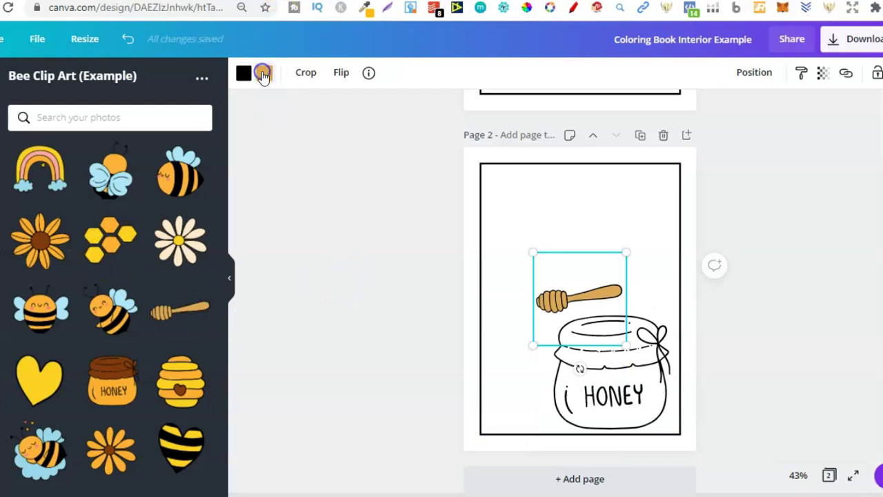
left_click(264, 74)
left_click(196, 268)
left_click(341, 76)
left_click(358, 108)
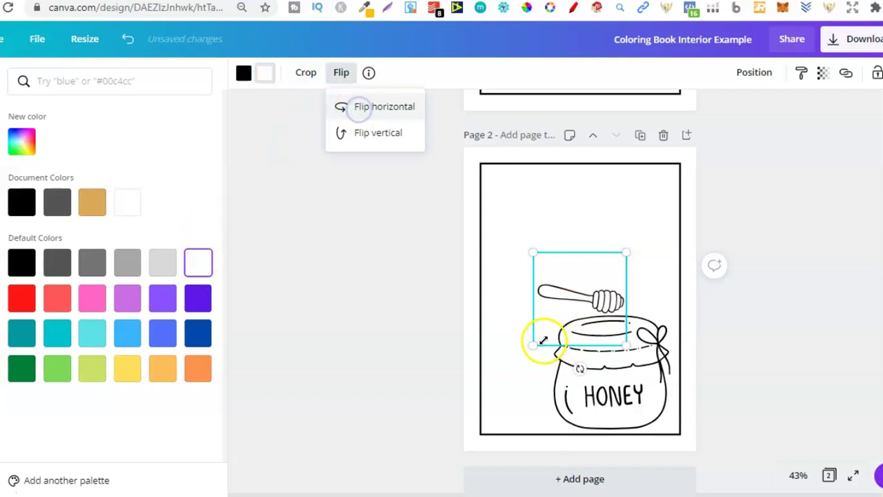
Step: Enlarge the honey dipper, rotate it to -45° and place it at the frame's lower left, overlapping the jar
left_click_drag(531, 345, 487, 387)
left_click(556, 411)
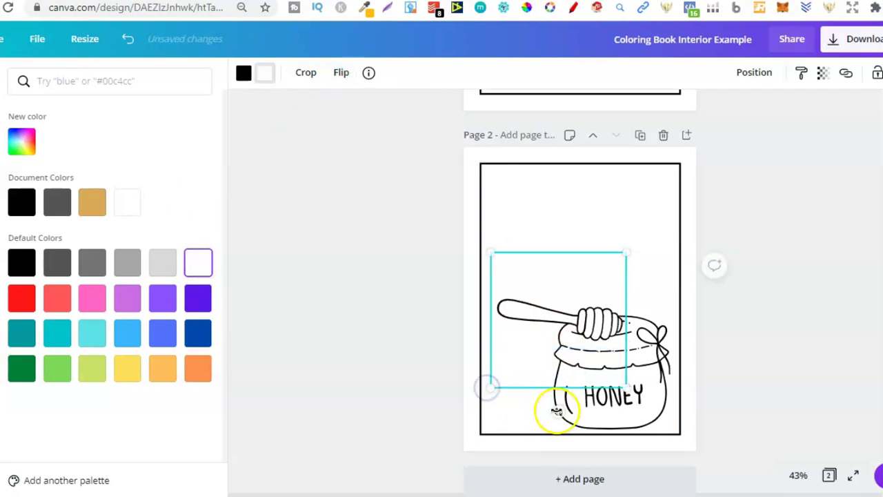
left_click_drag(601, 399, 613, 377)
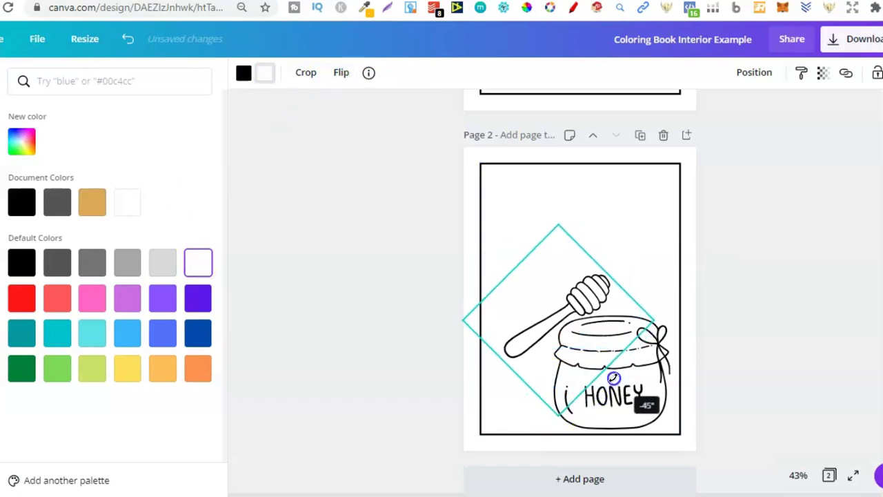
left_click_drag(560, 338, 542, 403)
left_click(335, 262)
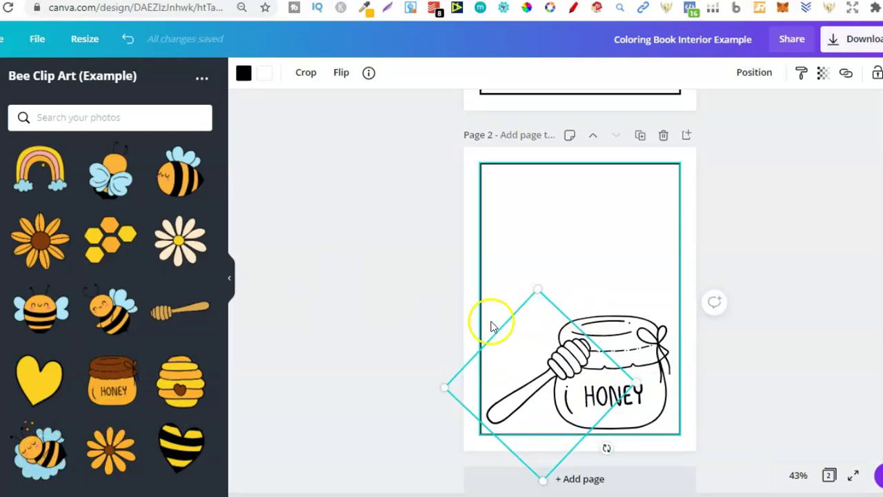
Step: Add the bee sleeping on a cloud to page 2, enlarge it and center it above the honey jar inside the frame
left_click(49, 455)
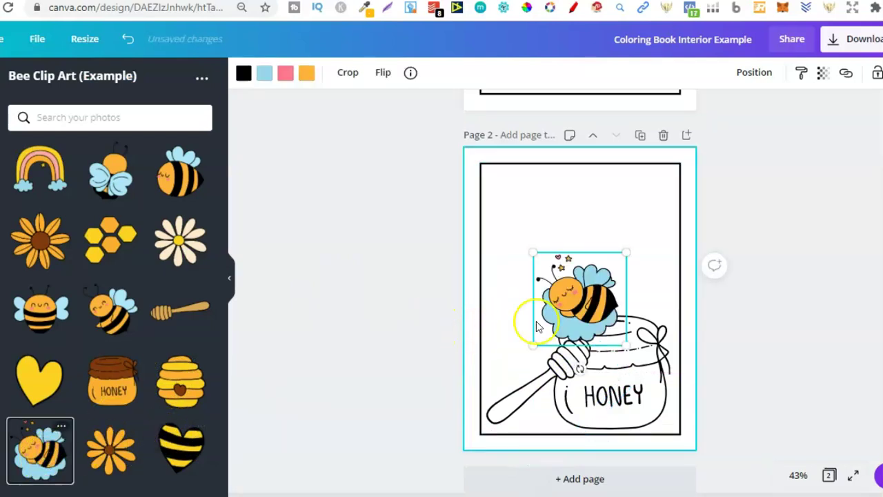
left_click_drag(568, 315, 578, 248)
left_click_drag(543, 285, 467, 353)
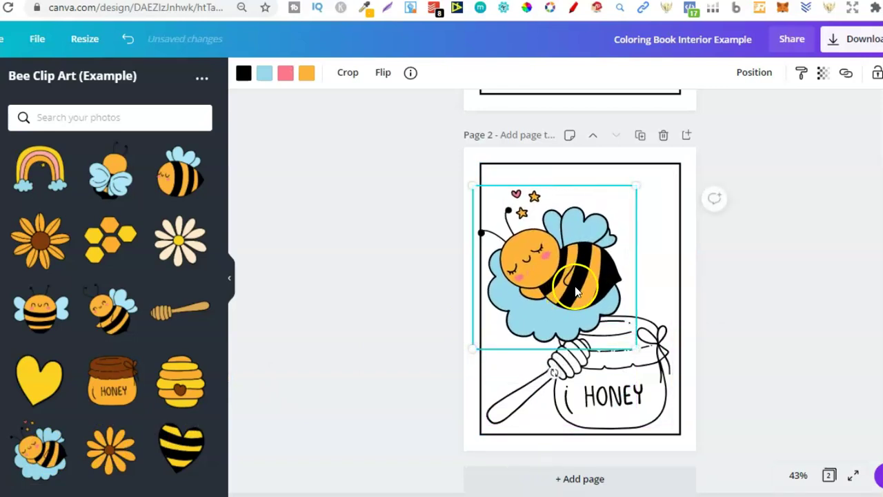
left_click_drag(597, 255, 623, 240)
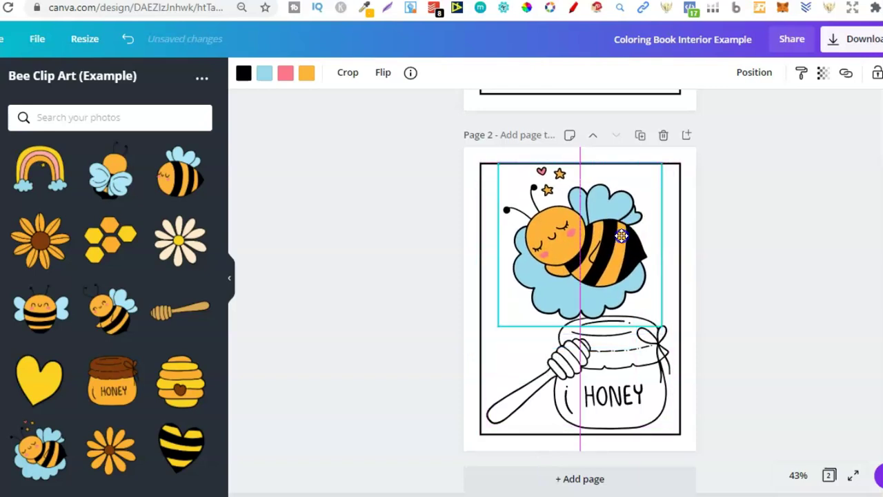
Step: Recolor the sleeping bee's blue, pink and orange areas to white, leaving only the black line art and stripes
left_click(261, 81)
left_click(196, 264)
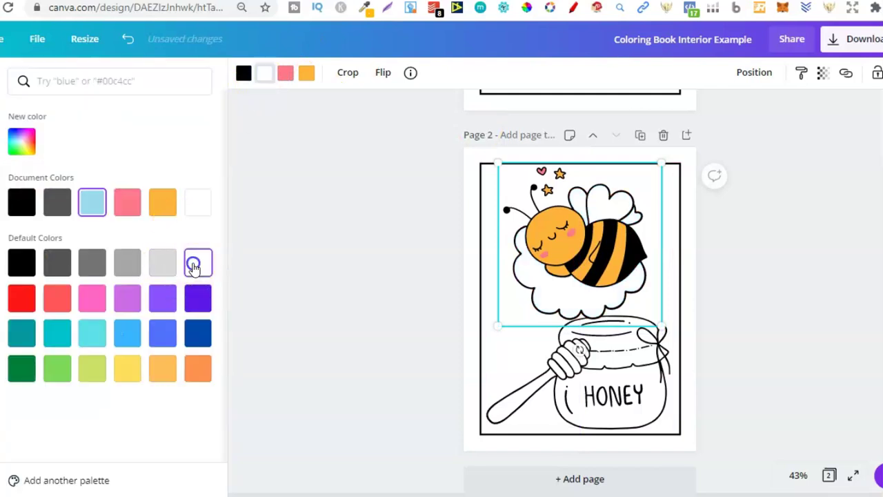
left_click(207, 263)
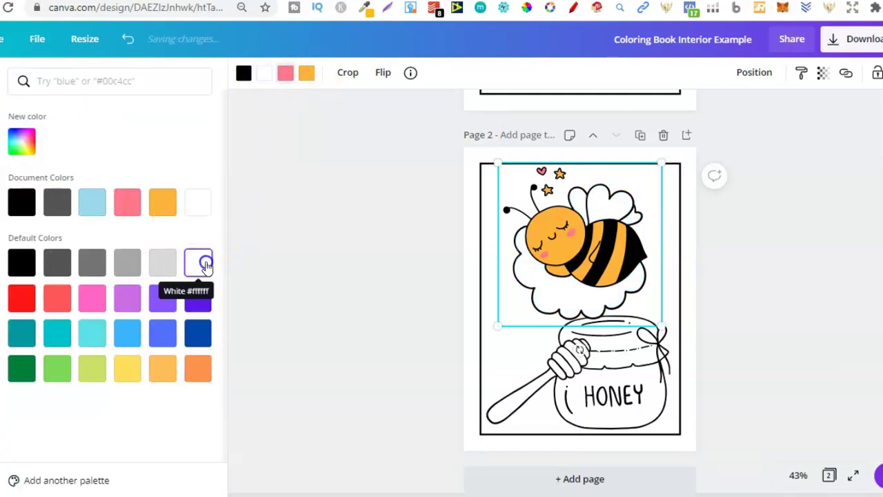
left_click(313, 78)
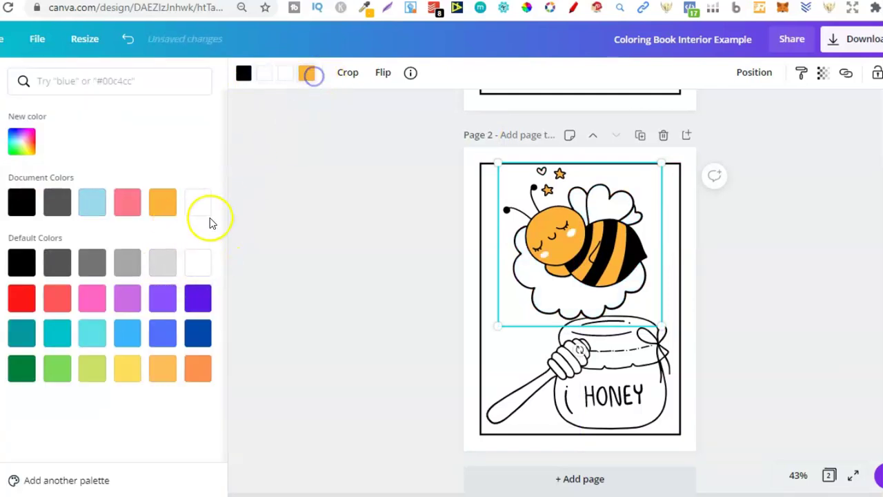
left_click(196, 262)
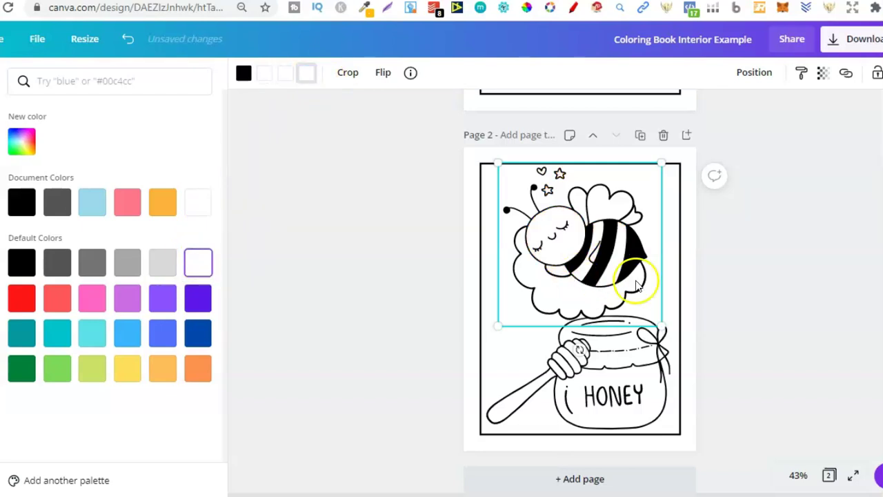
left_click(745, 293)
left_click(745, 295)
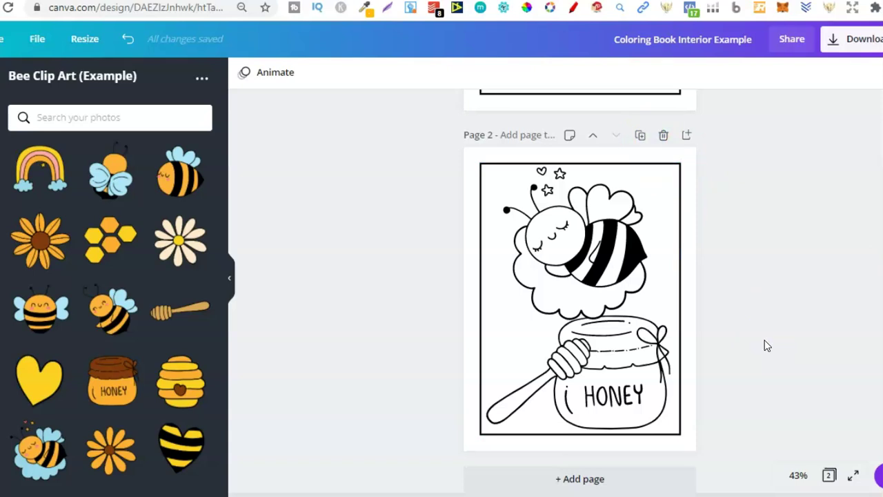
Step: Duplicate page 1 and delete the bee and rainbow artwork from the copy
scroll(580, 290, "up", 5)
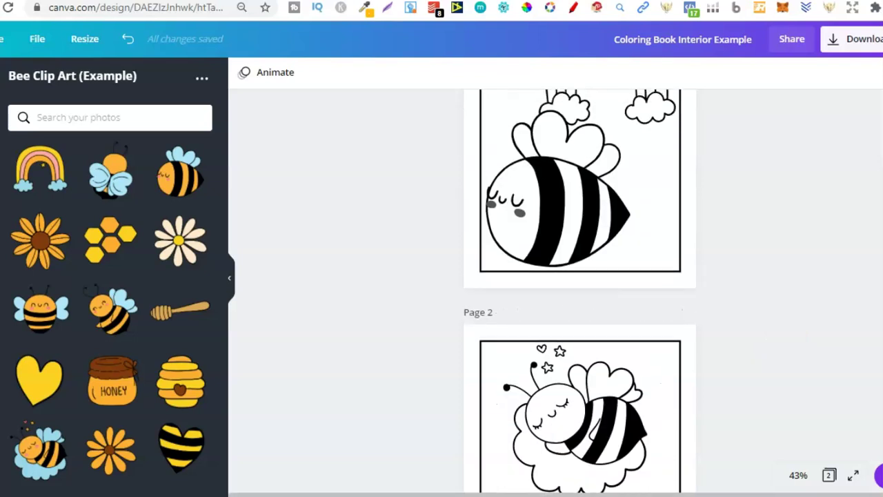
scroll(580, 289, "up", 1)
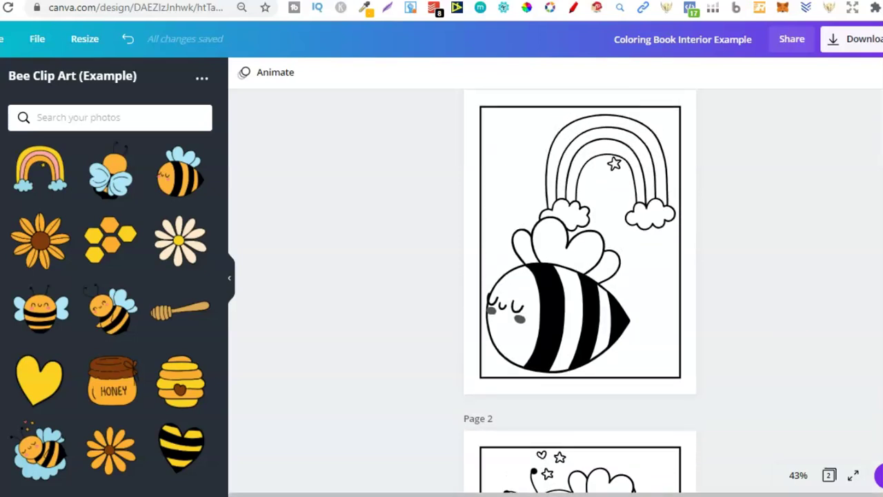
scroll(580, 290, "up", 1)
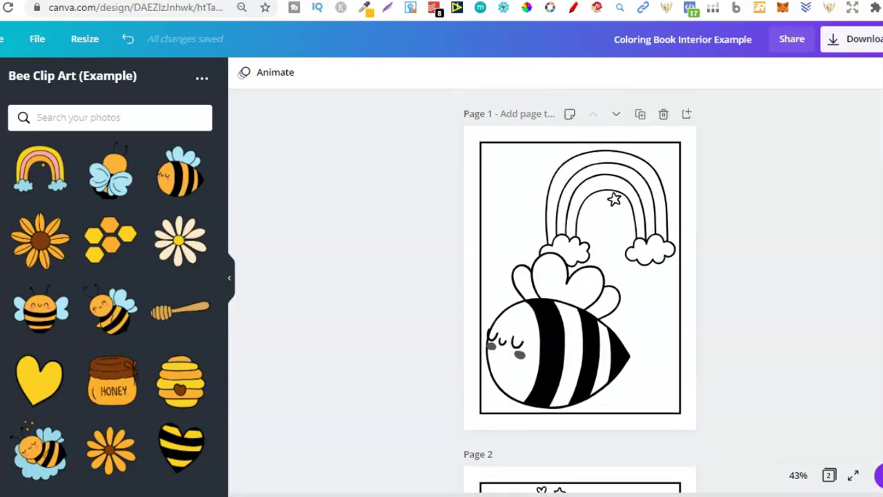
left_click(641, 115)
left_click_drag(699, 155, 229, 491)
key("Delete")
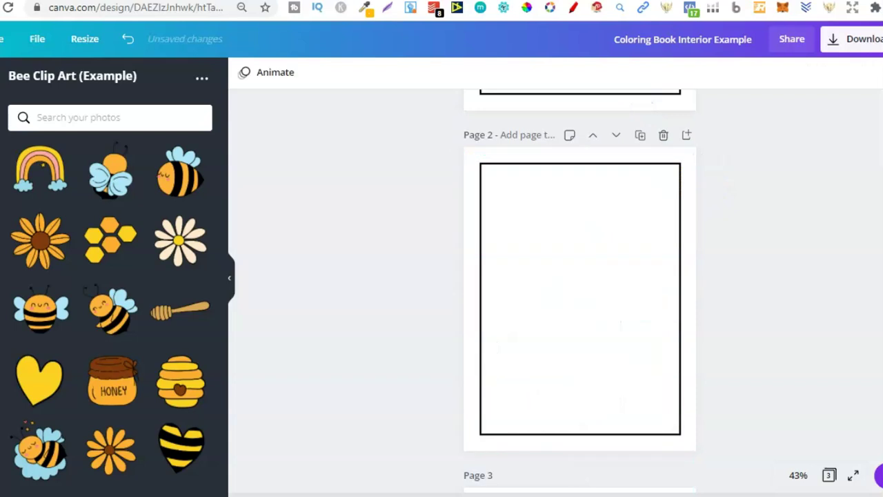
Step: Unlock the border frame on the new page 2 and delete it to leave a blank page
left_click(554, 303)
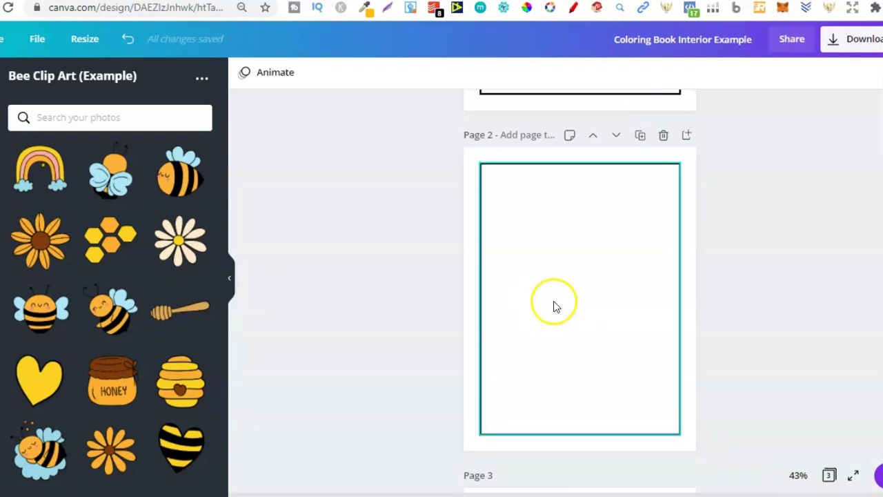
left_click(876, 72)
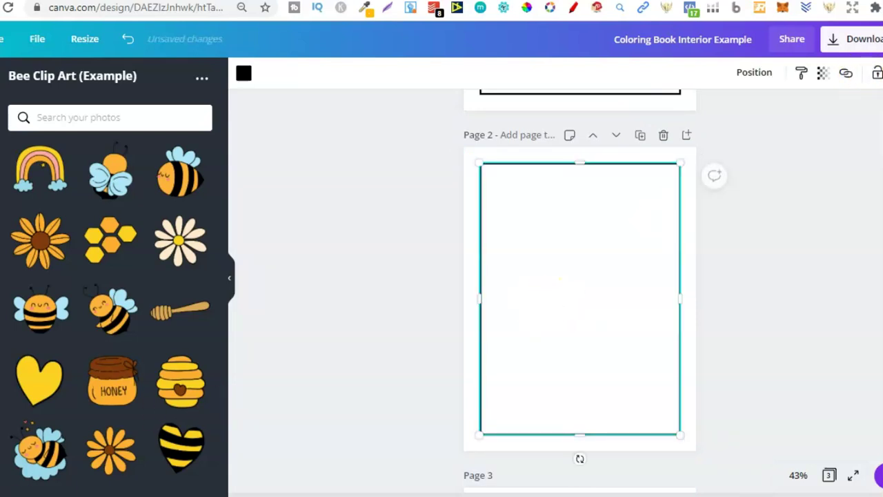
key("Delete")
Step: Review the page sequence with the blank page between the two coloring pages
scroll(600, 307, "up", 1)
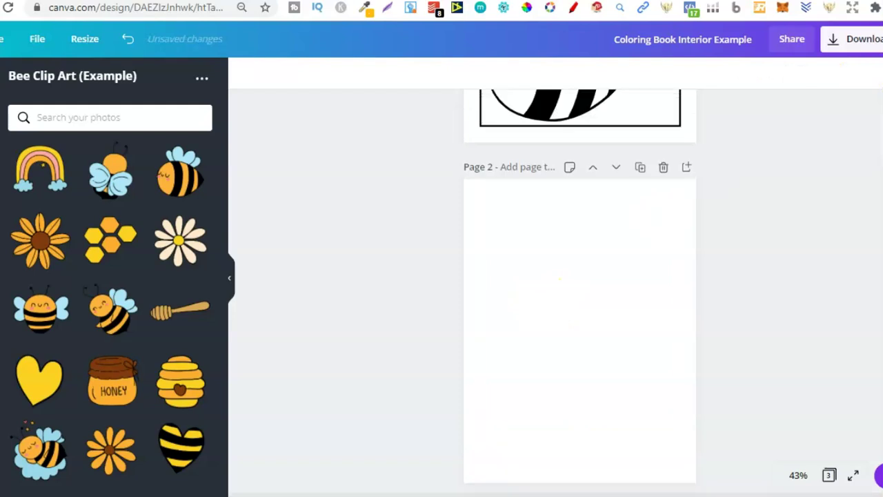
scroll(556, 148, "up", 5)
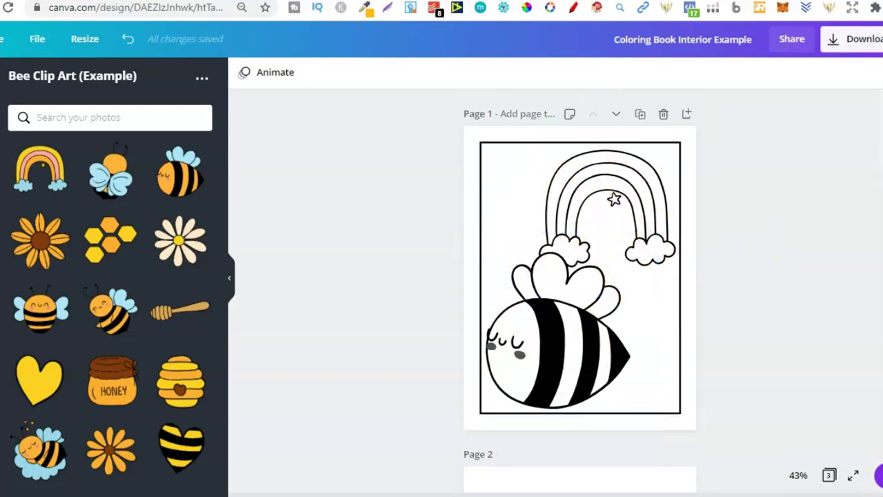
scroll(580, 407, "down", 5)
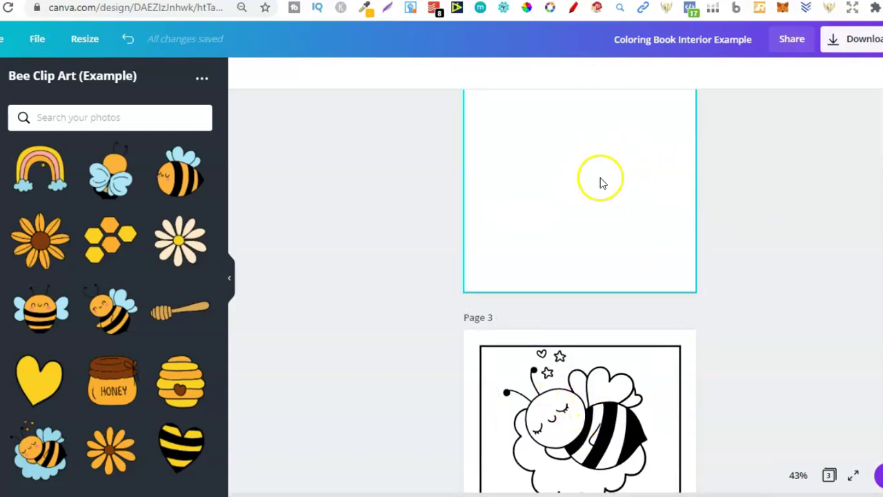
scroll(580, 276, "up", 5)
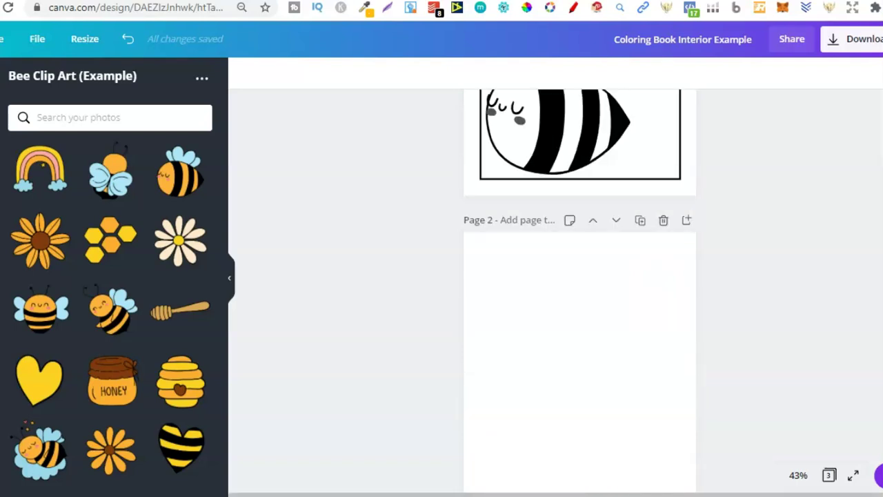
scroll(579, 276, "up", 3)
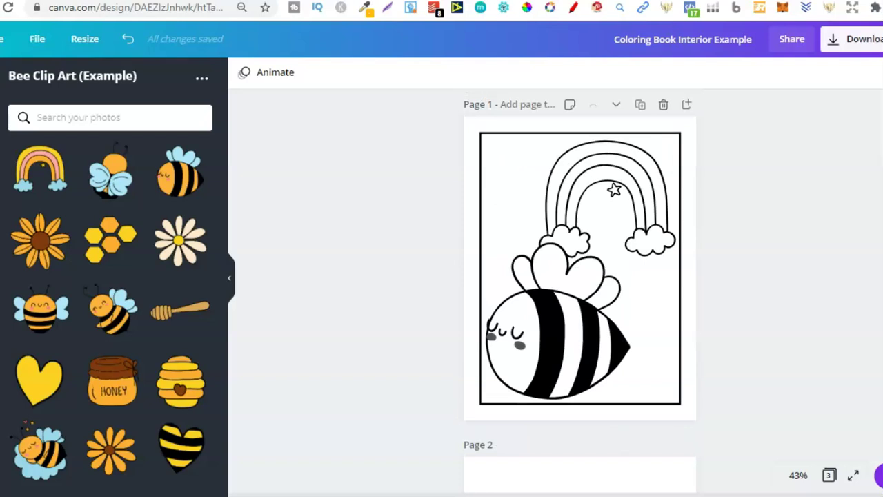
Step: Switch to Creative Fabrica to view the bee clipart listings, and return to the Canva coloring book design
key("ctrl+Tab")
key("ctrl+Tab")
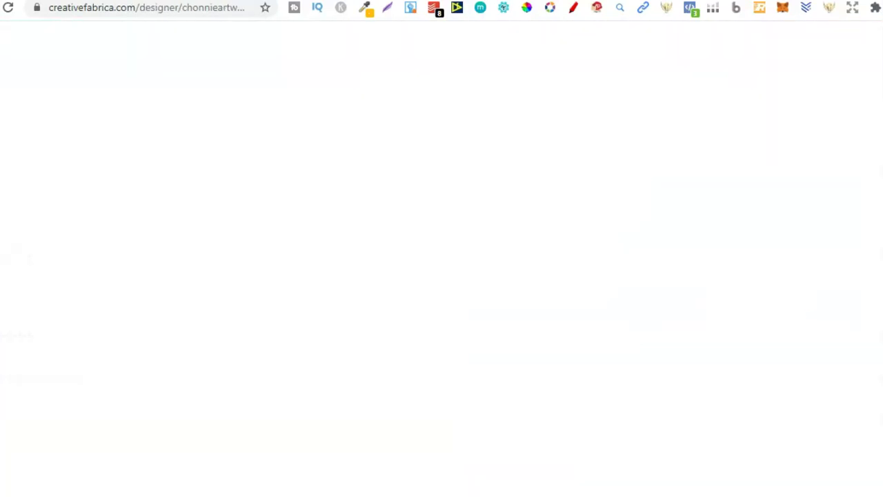
key("ctrl+Tab")
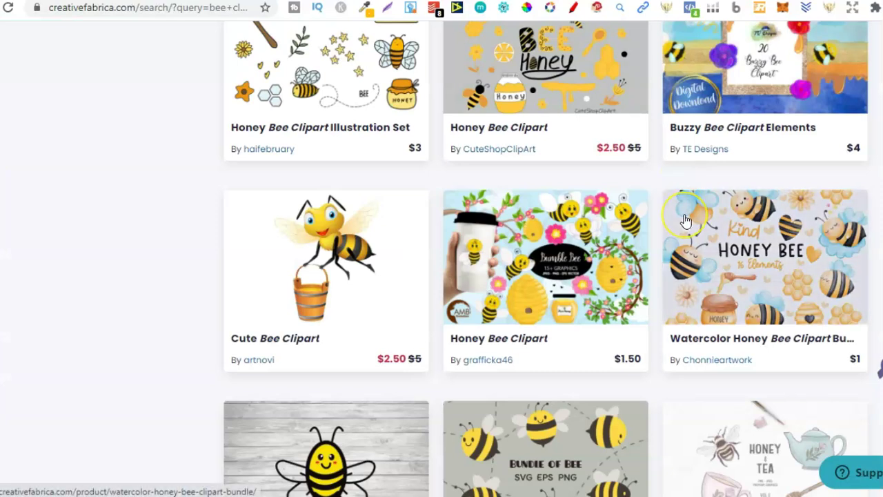
key("ctrl+Tab")
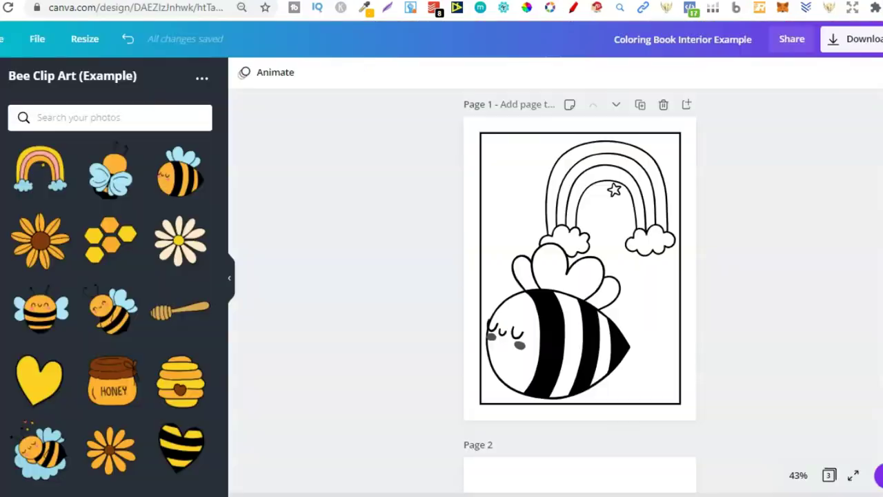